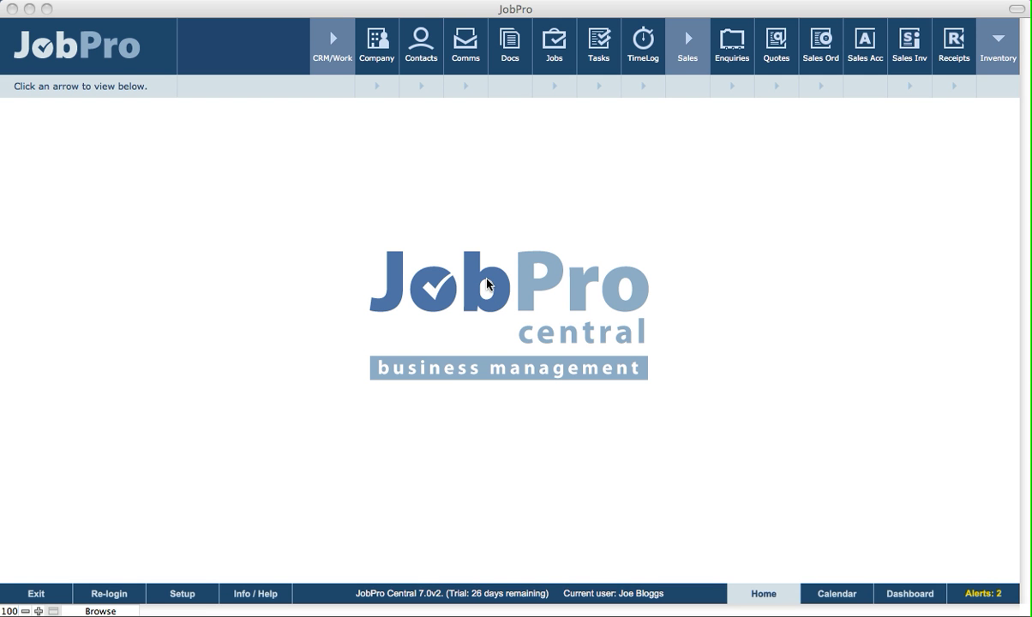
List the sales orders in QuickView and open the second Hein Gericke order with a 1,498.00 total.
left_click(467, 268)
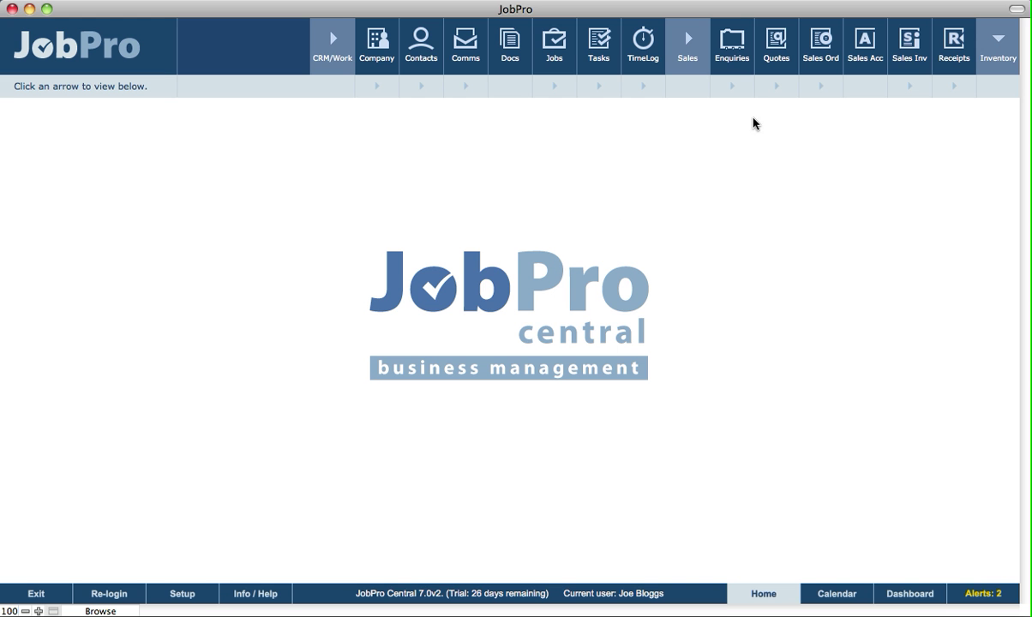
left_click(824, 90)
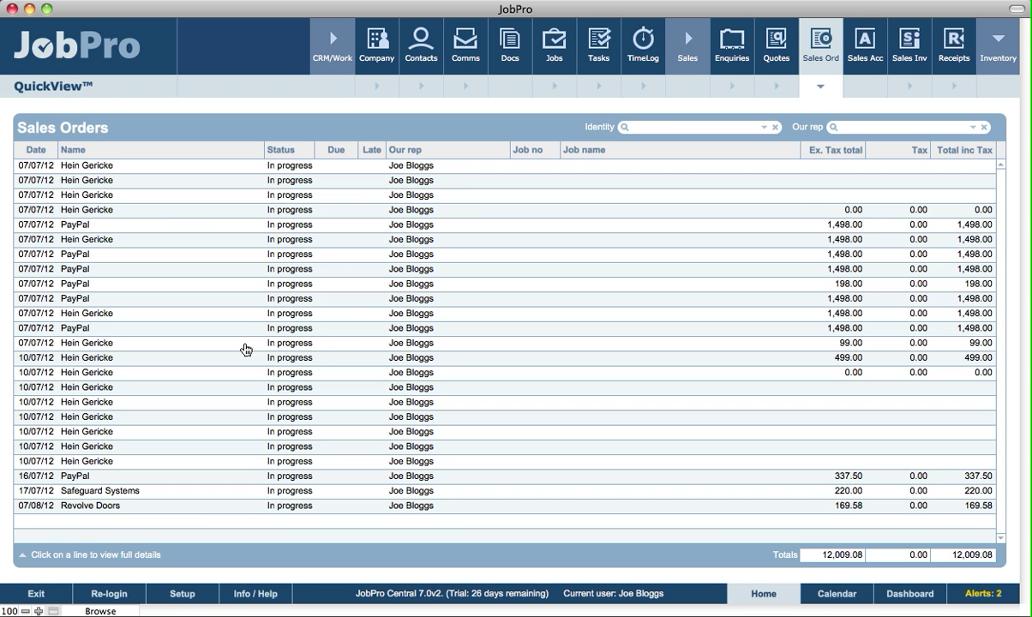
left_click(34, 318)
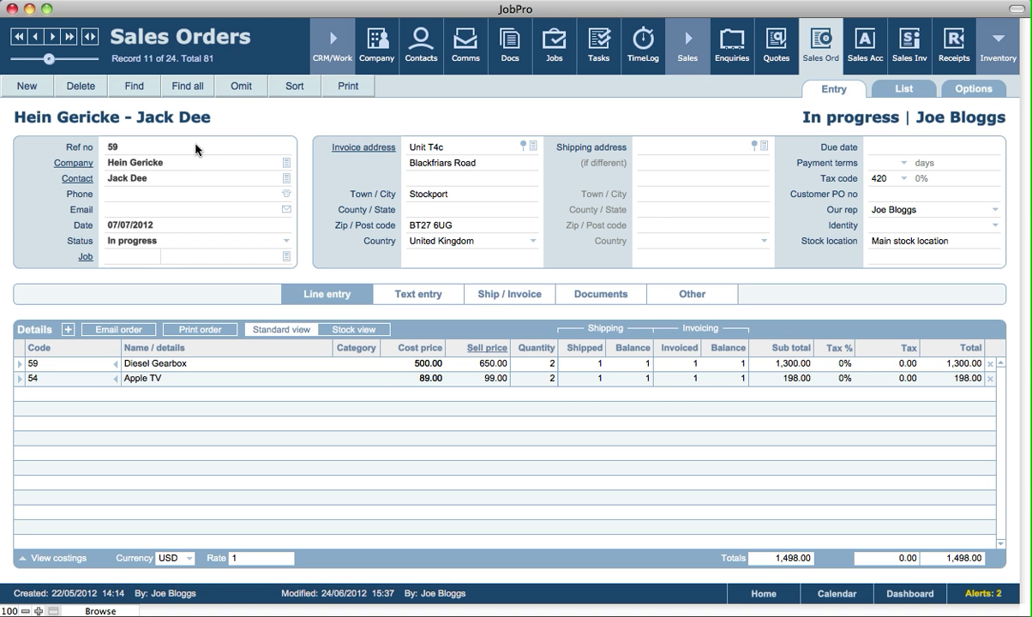
Create a new sales order and specify De Lamb Ltd as its company.
left_click(32, 90)
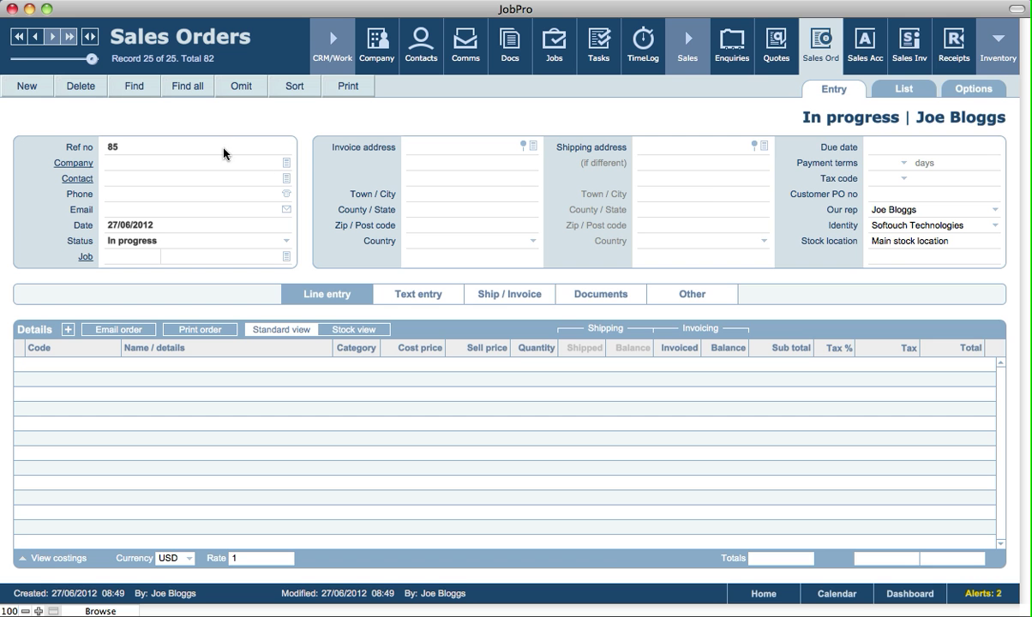
left_click(285, 167)
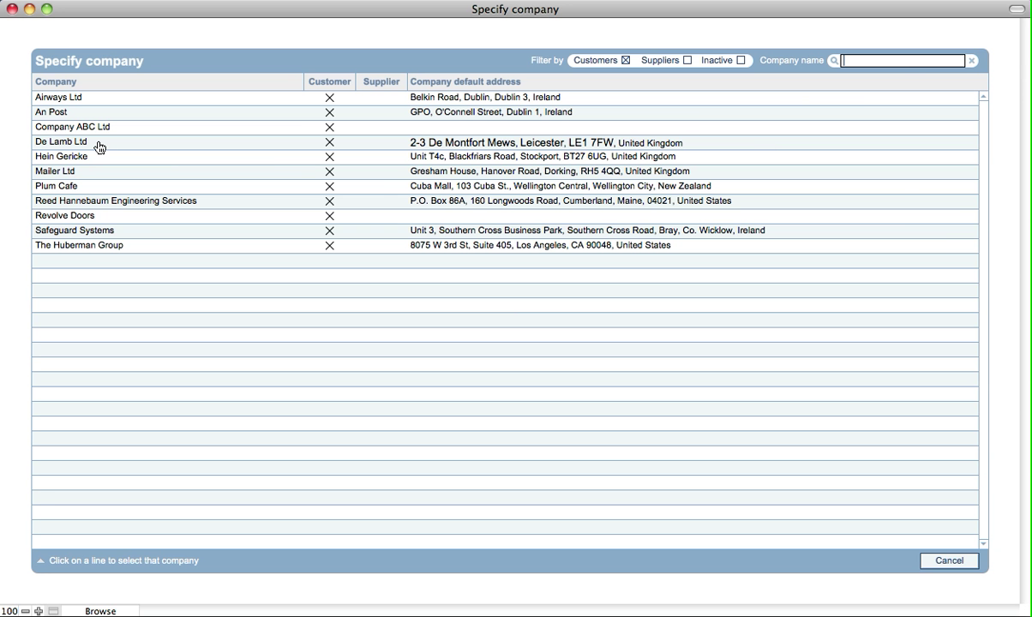
left_click(97, 143)
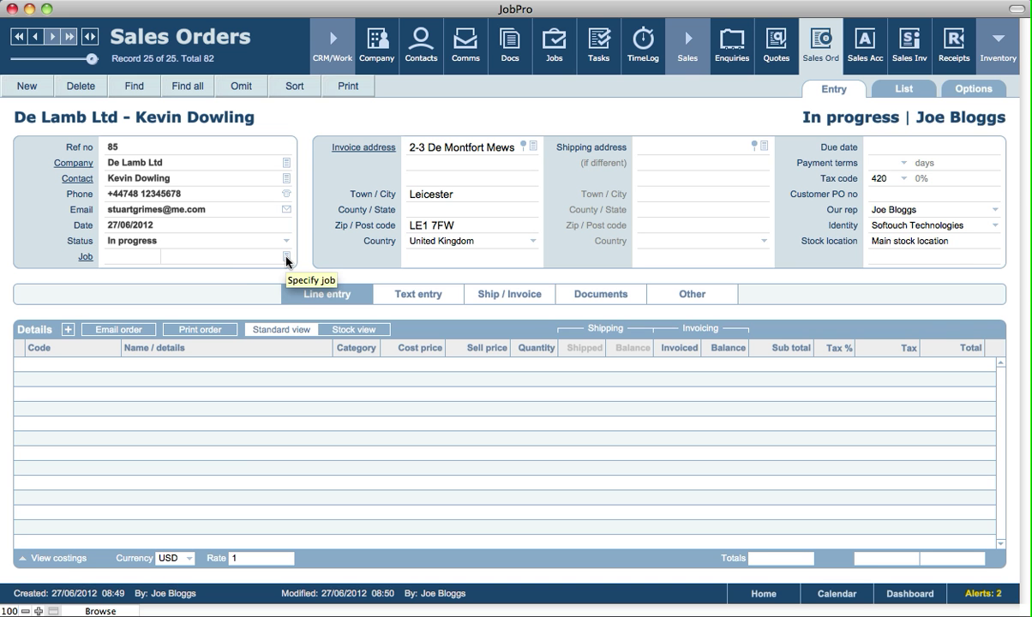
View the due date calendar of the new order and close it without picking a date.
left_click(902, 149)
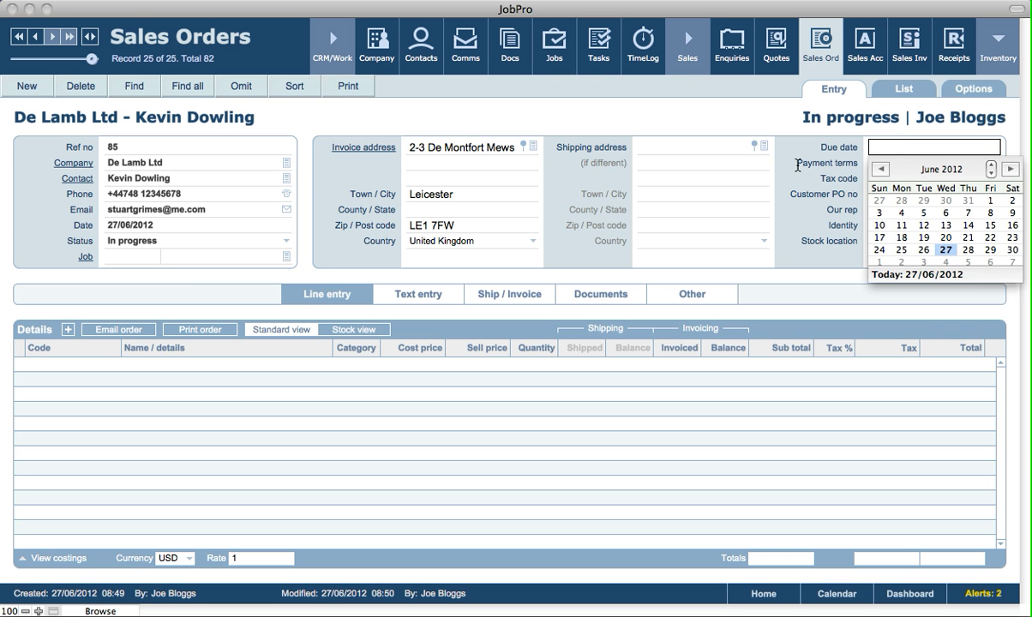
key("Escape")
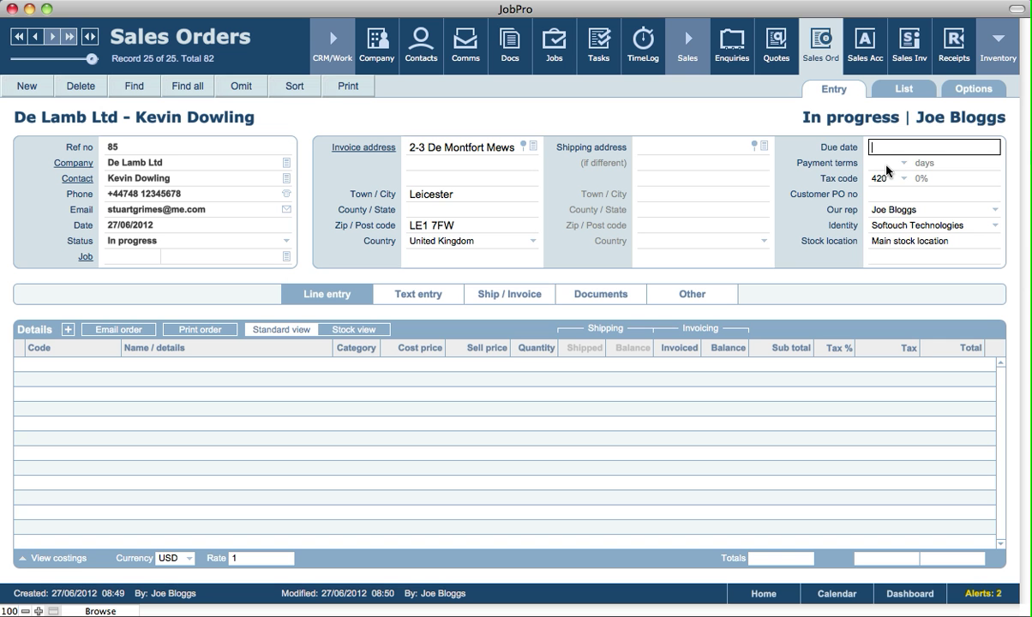
left_click(849, 170)
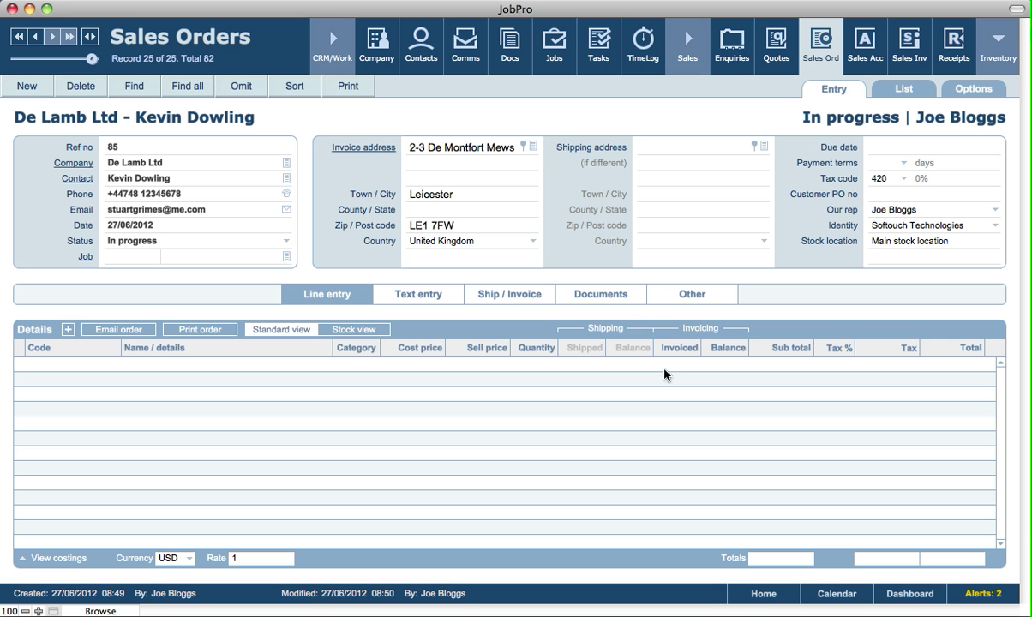
Enter the customer's purchase order number on the new sales order.
left_click(898, 195)
type("456456456")
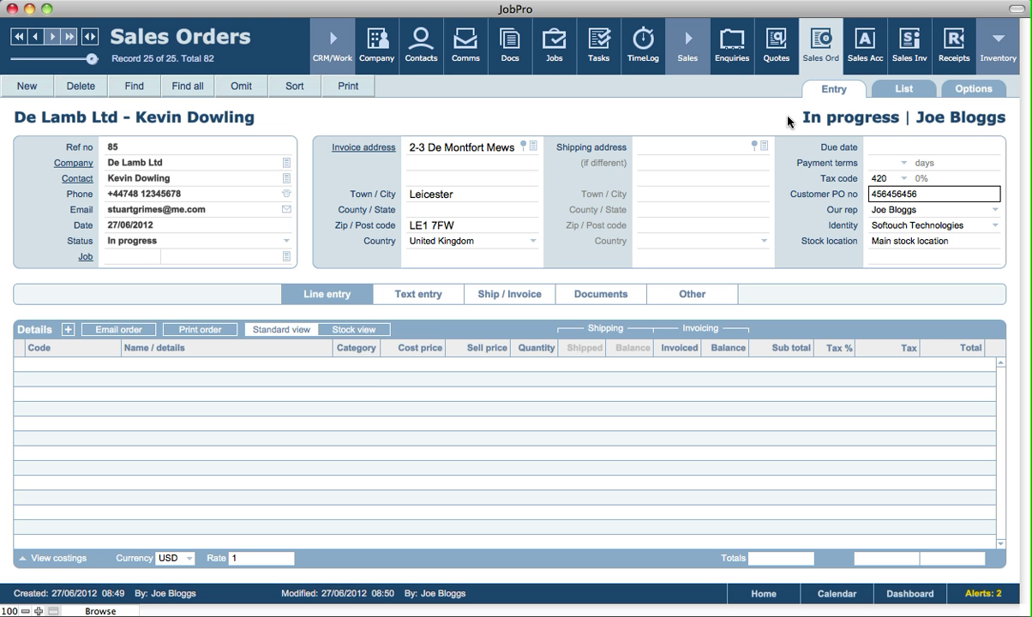
left_click(740, 110)
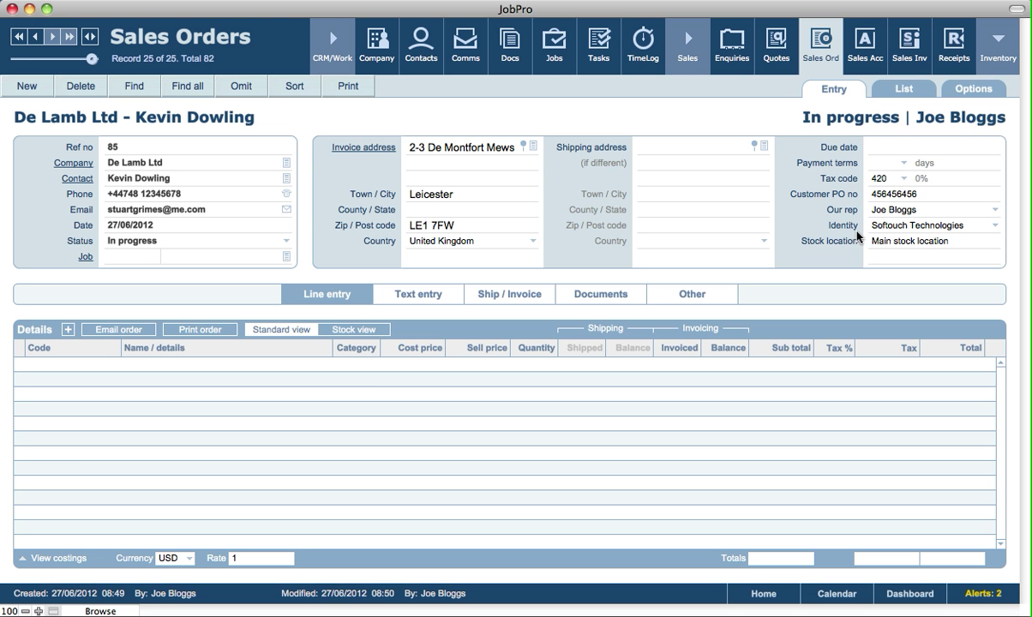
Set the order's identity to Softouch Technologies and its stock location to Main stock location.
left_click(909, 227)
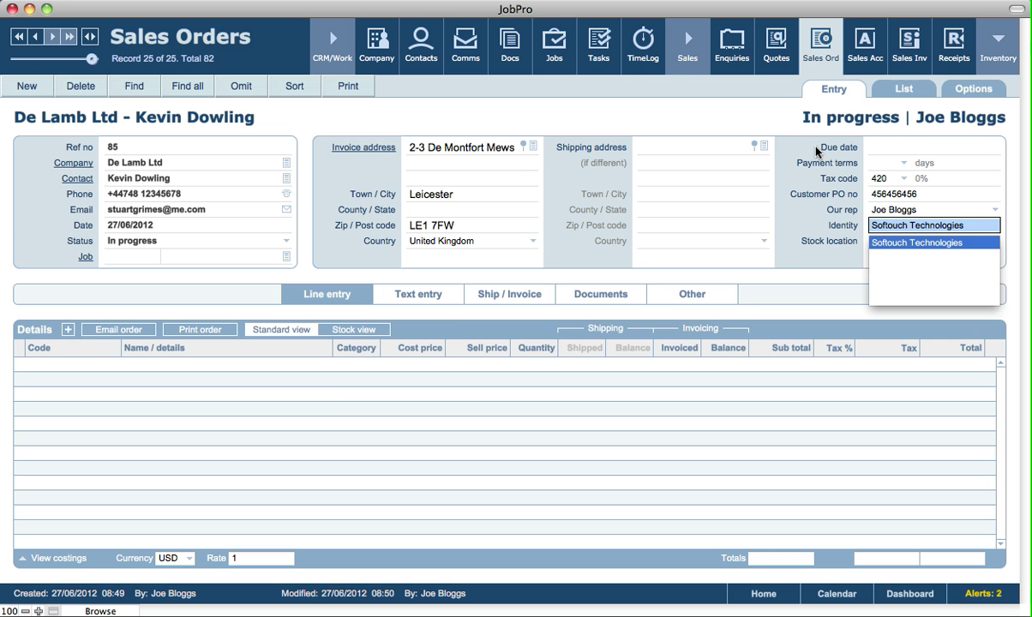
left_click(907, 244)
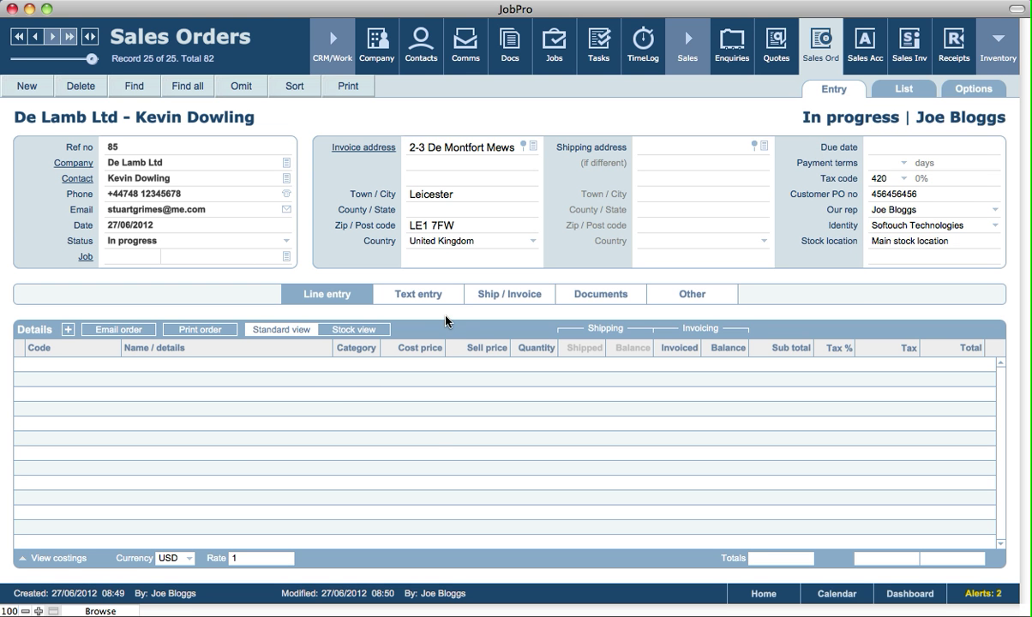
left_click(888, 243)
type("1")
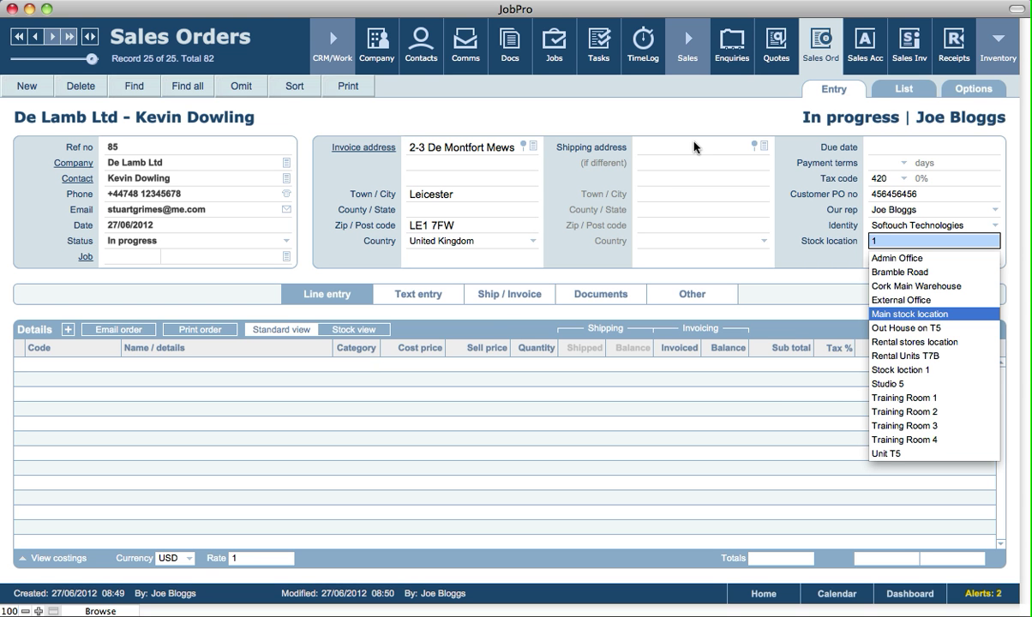
key("Return")
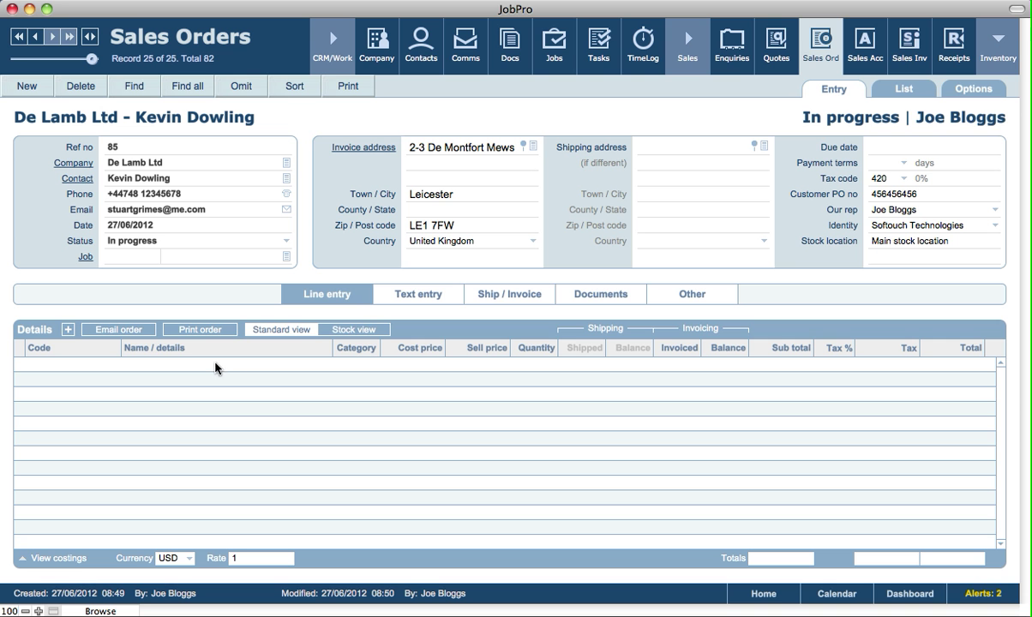
Add the Apple TV product (code 54) as an order line with a quantity of 2, using Line entry.
left_click(435, 297)
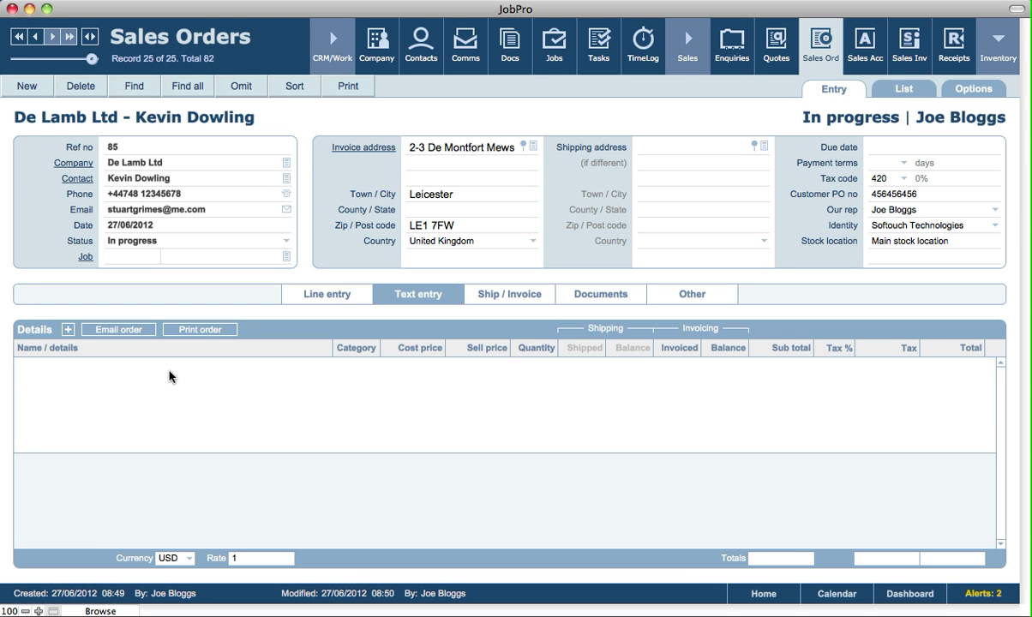
left_click(347, 298)
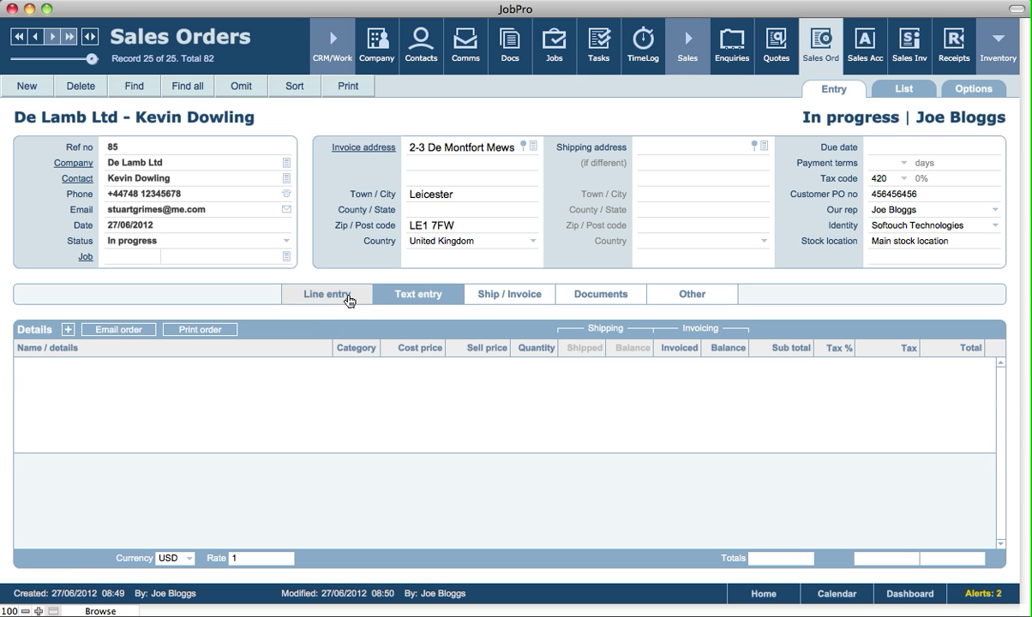
left_click(68, 330)
left_click(69, 367)
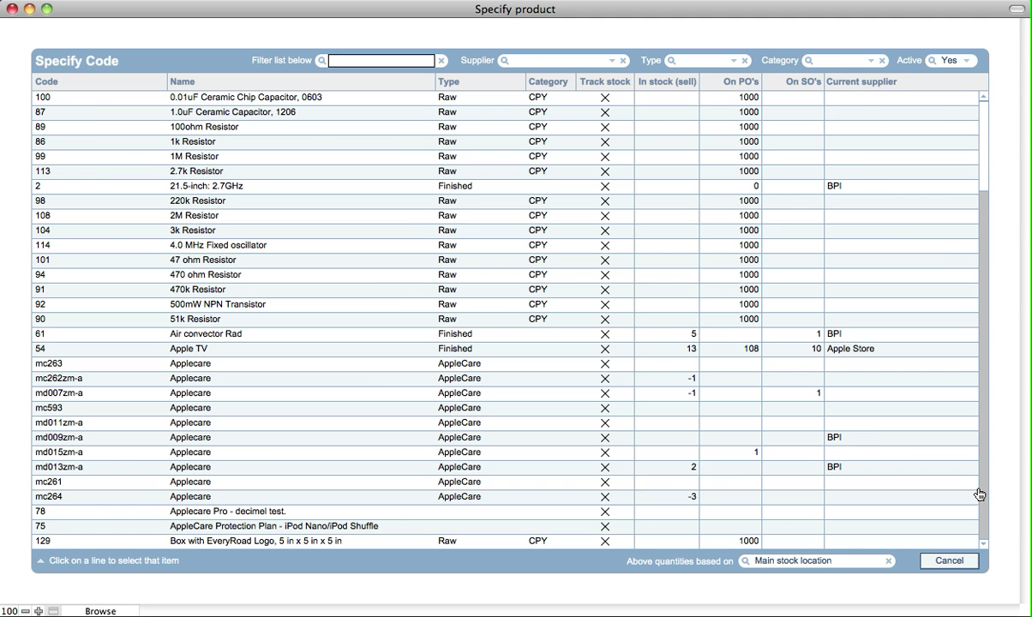
left_click(189, 336)
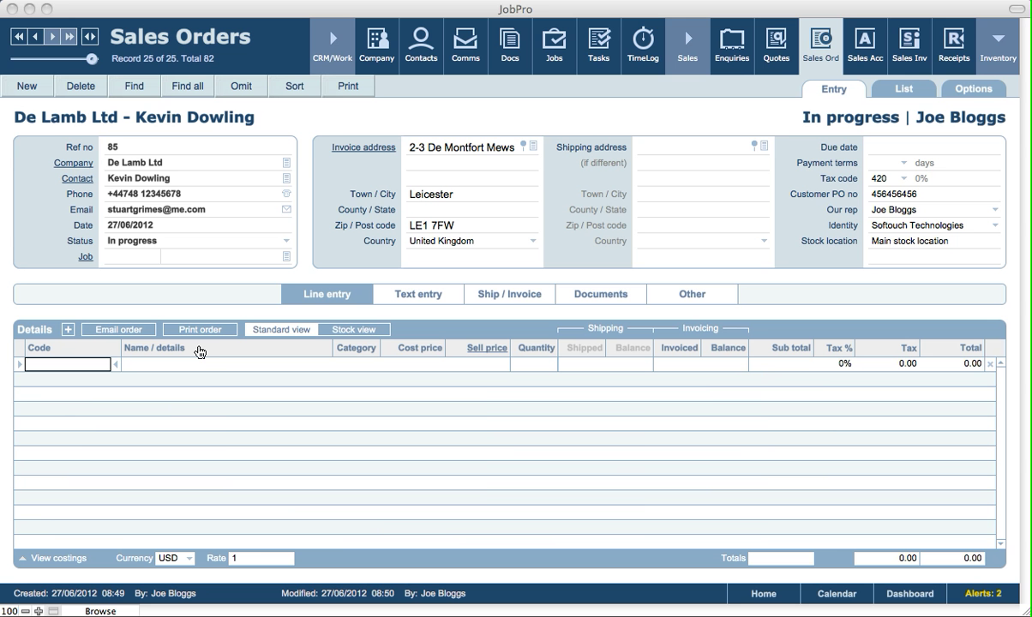
left_click(564, 337)
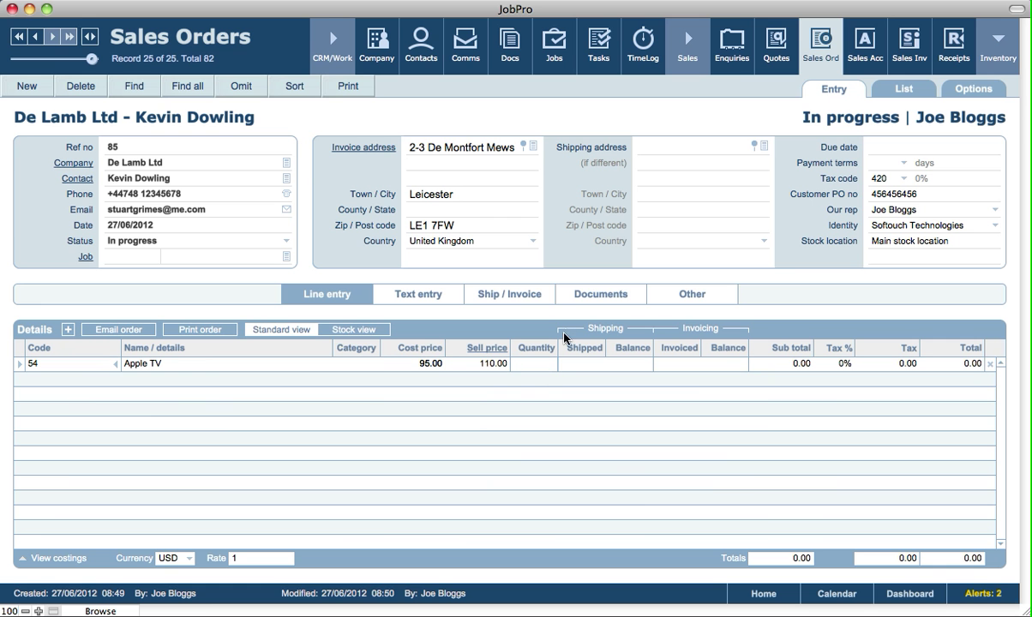
type("2")
left_click(541, 335)
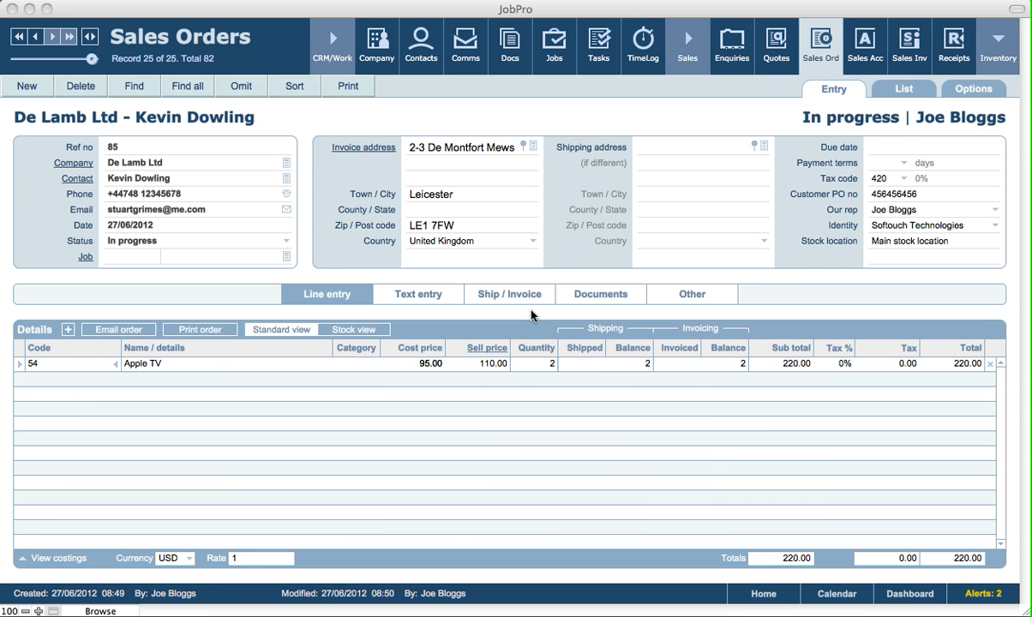
View the available categories for the Apple TV line and leave its category empty.
left_click(425, 377)
left_click(357, 364)
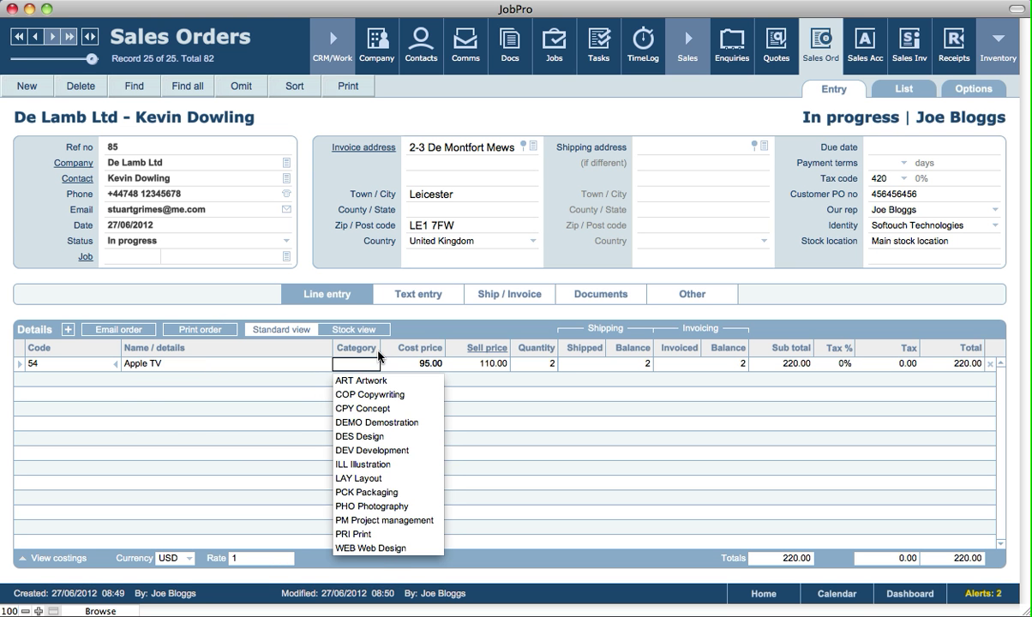
left_click(420, 329)
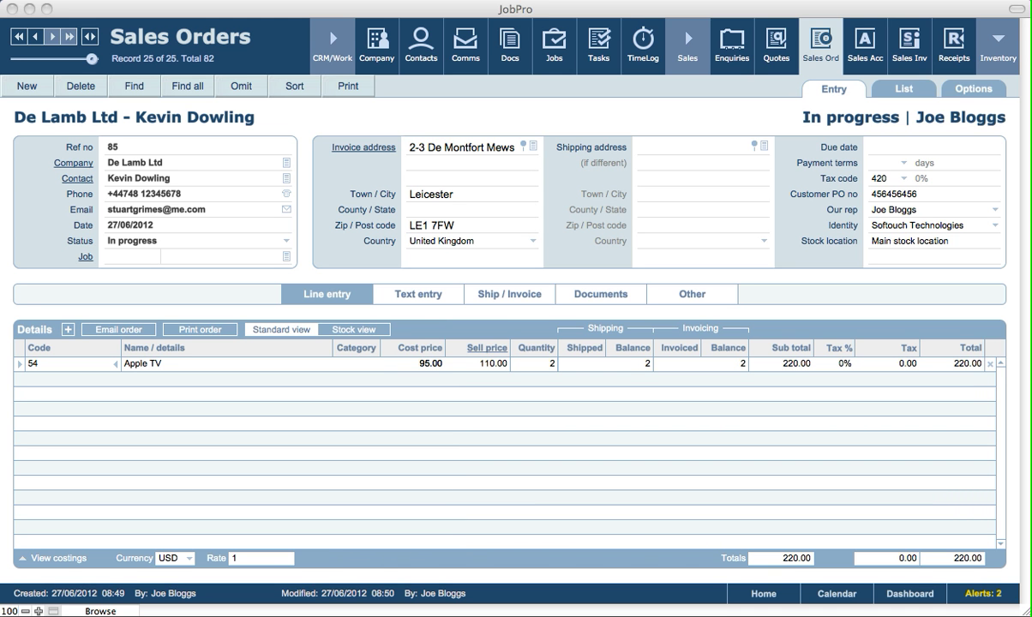
left_click(413, 303)
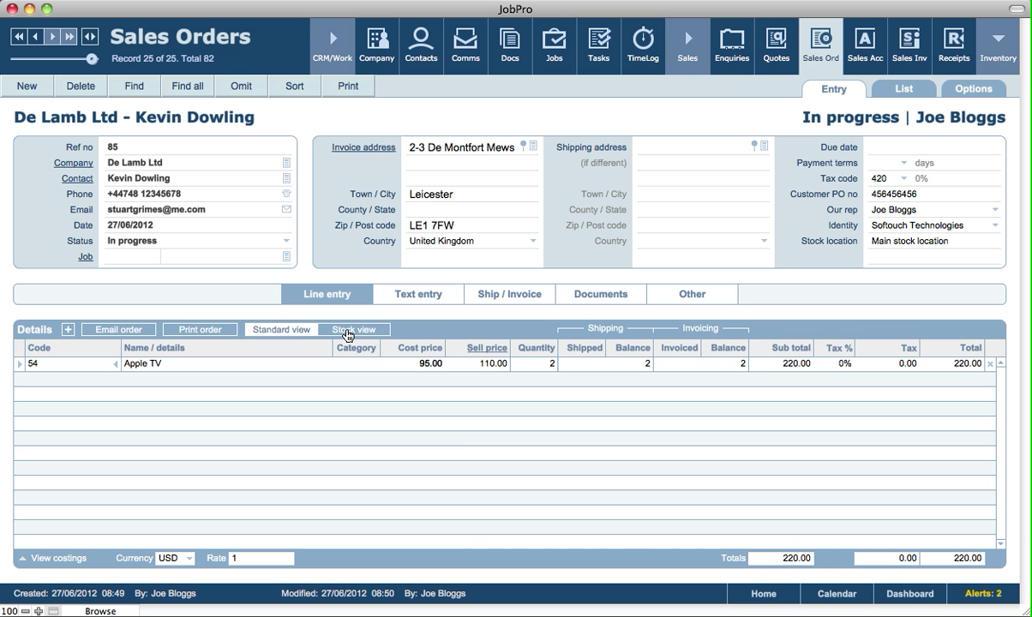
Check the Apple TV line's stock details in Stock view and return to Standard view.
left_click(349, 333)
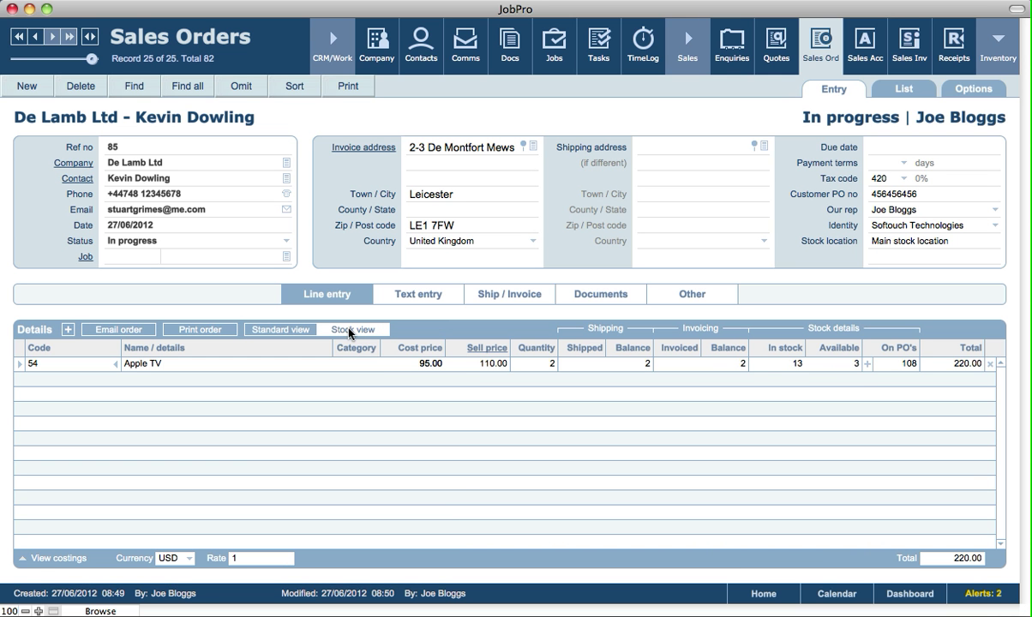
left_click(867, 364)
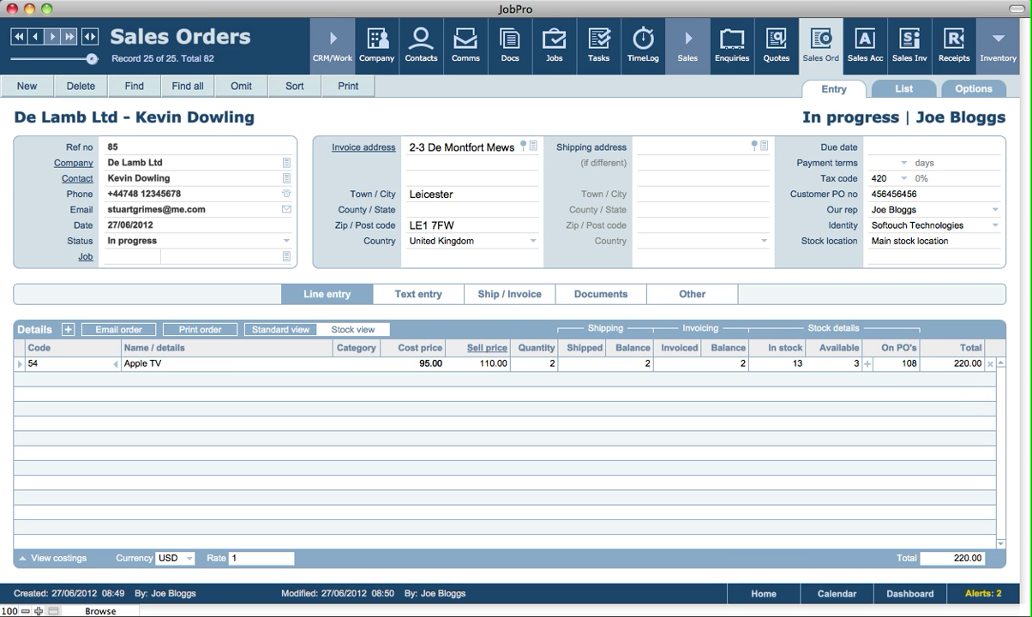
left_click(275, 331)
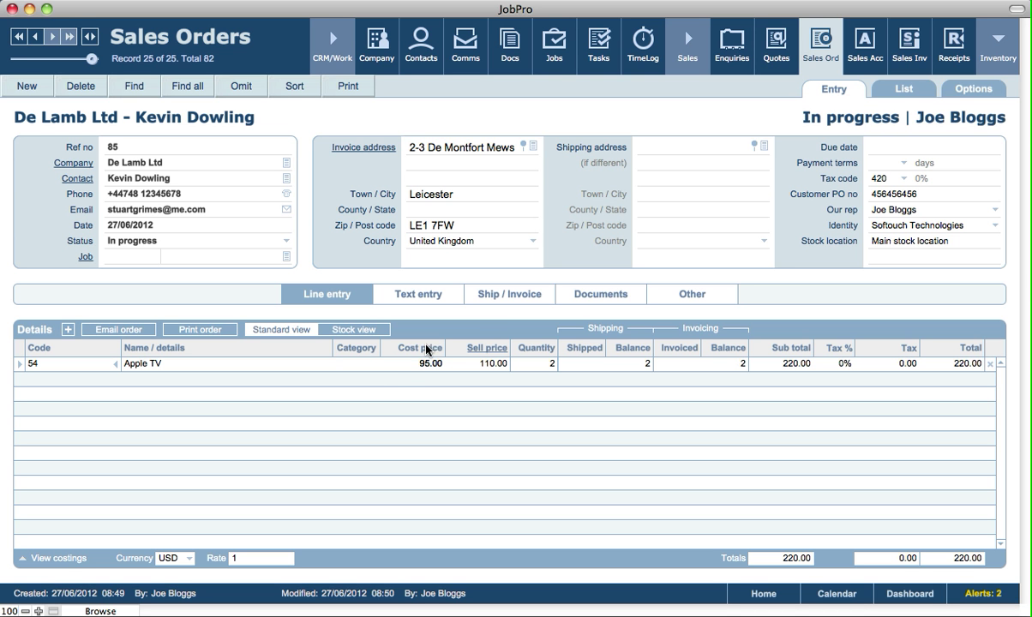
left_click(487, 350)
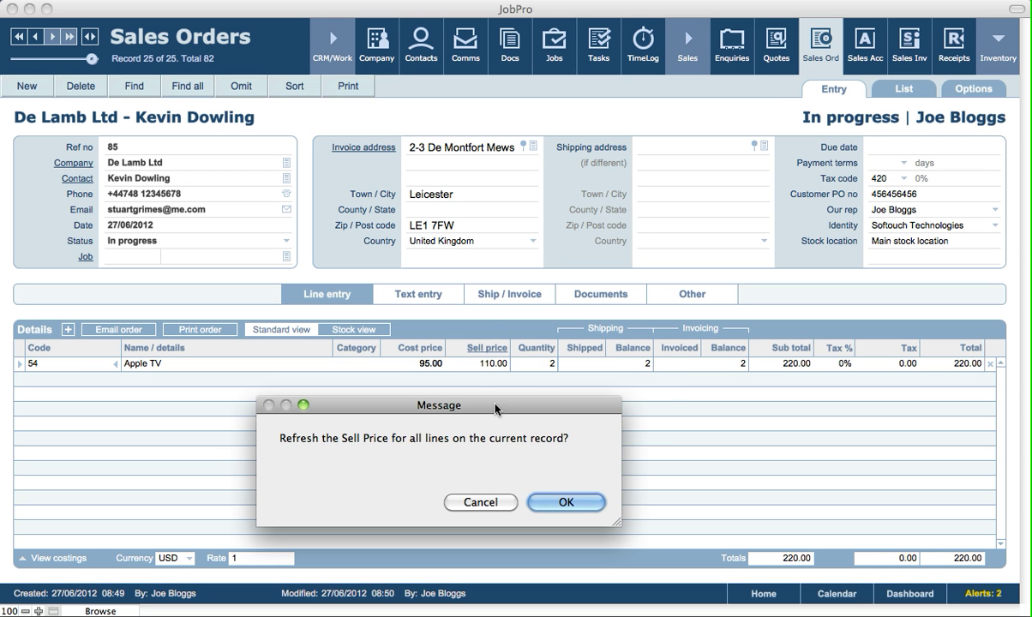
left_click(502, 500)
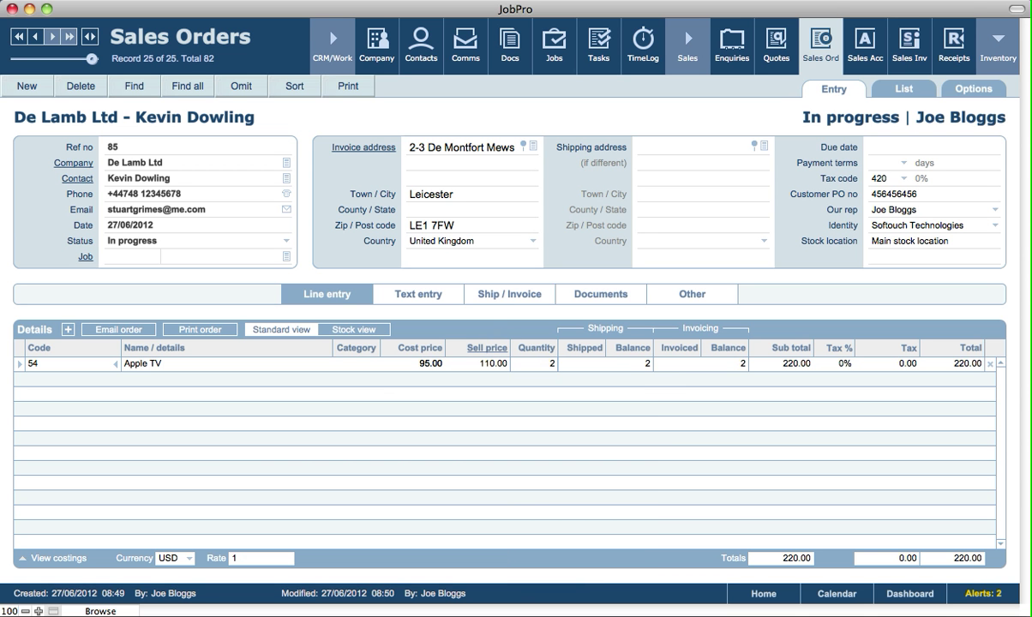
left_click(442, 316)
Examine the Apple TV line's name and details in Text entry and return to Line entry.
left_click(401, 296)
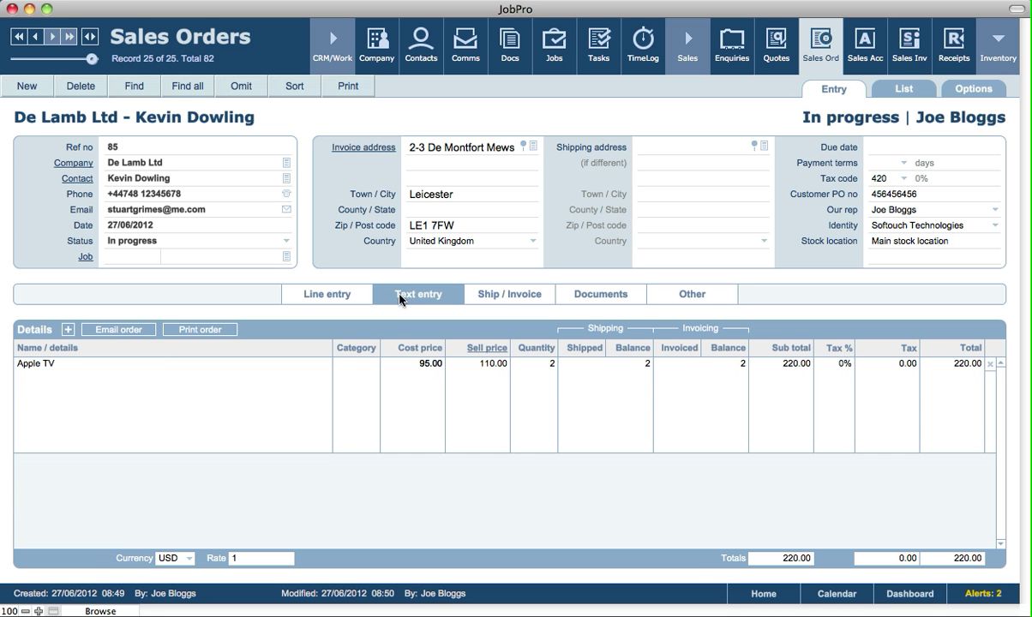
left_click(206, 379)
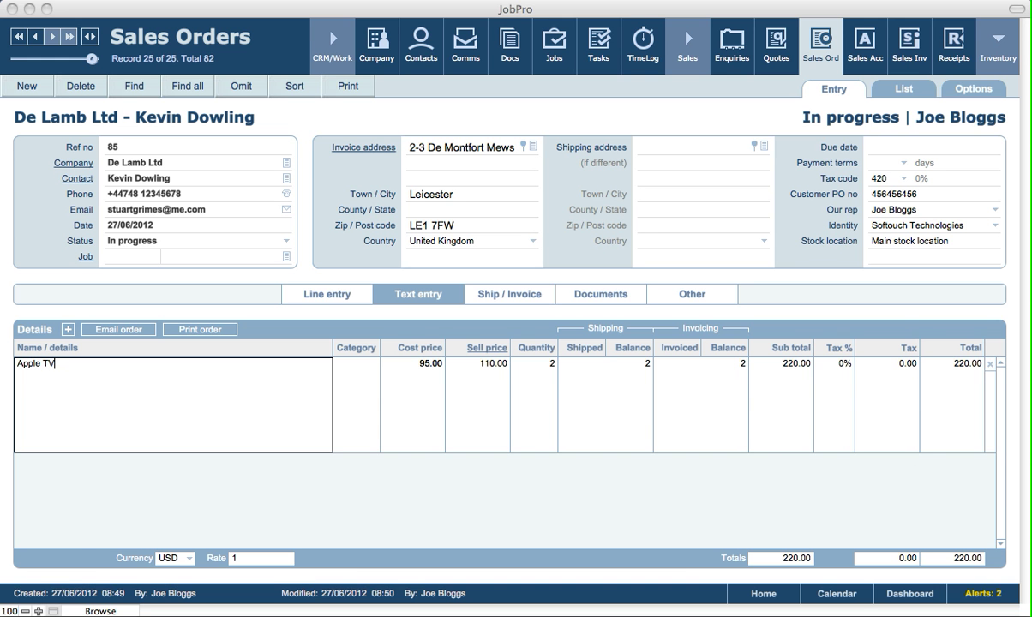
left_click(325, 296)
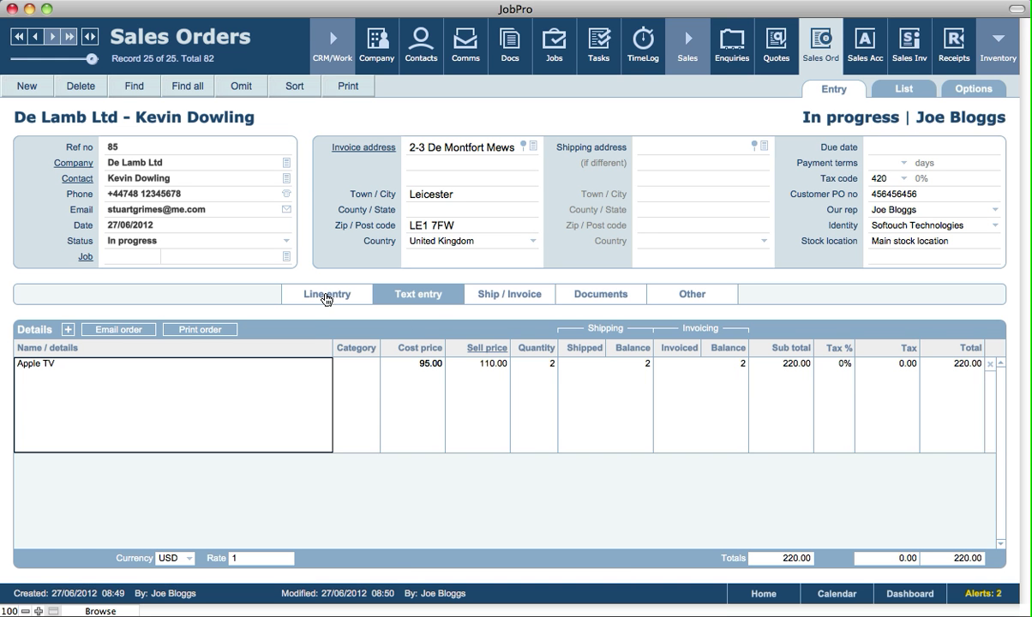
left_click(325, 296)
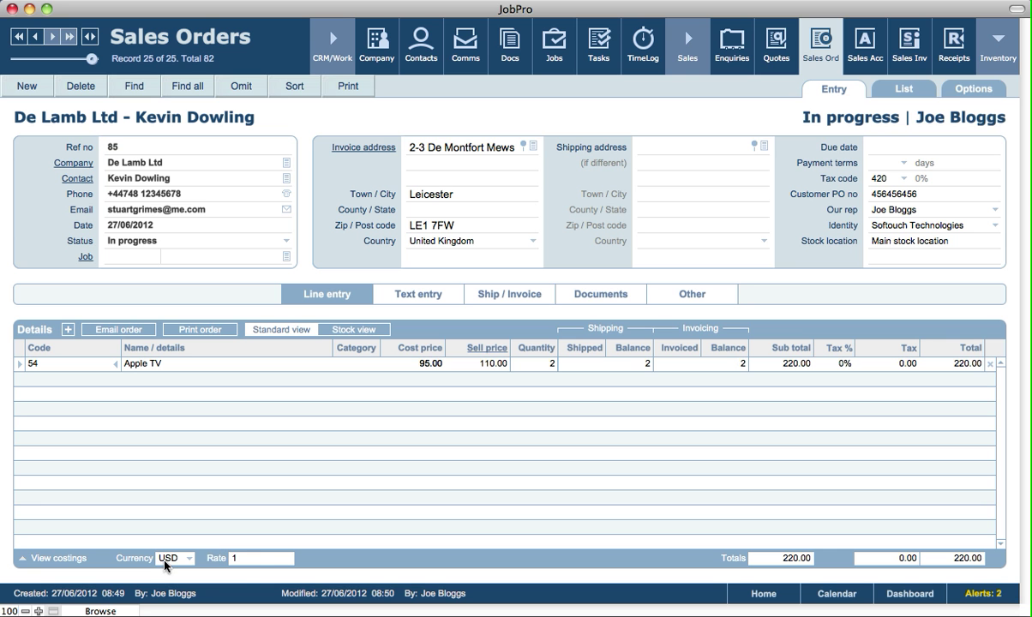
Review the order's currency rate and the options available for sales orders, and return to the order entry.
left_click(255, 559)
left_click(206, 281)
left_click(974, 89)
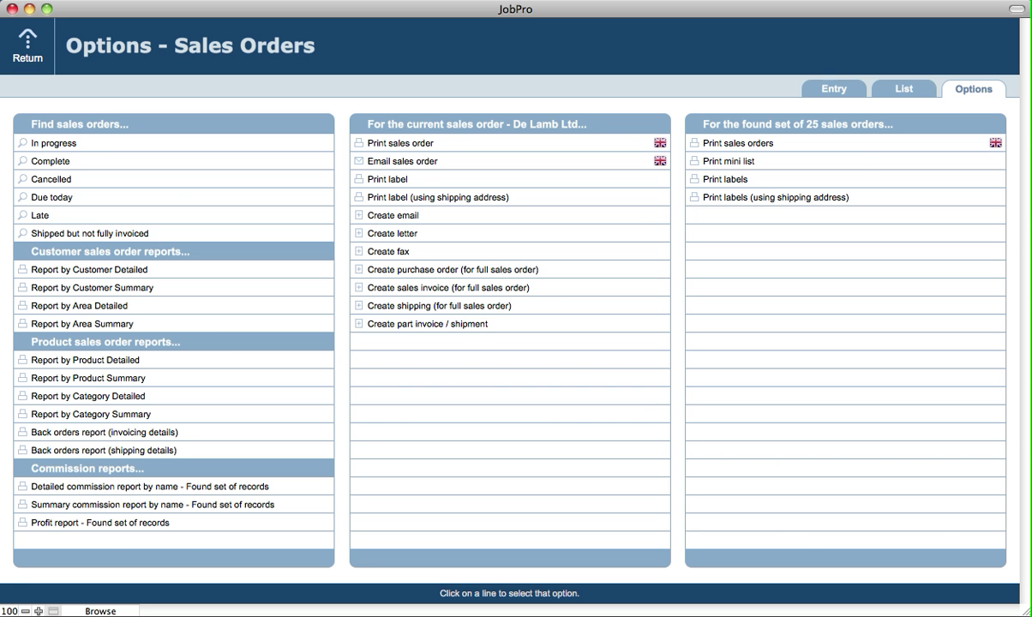
left_click(851, 94)
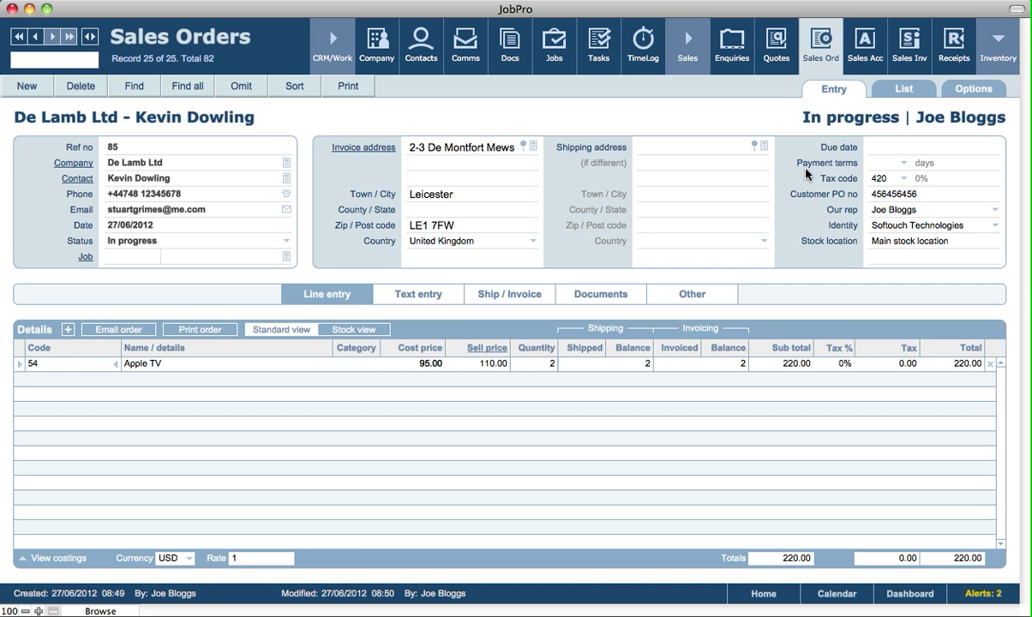
Part invoice and ship 1 Apple TV from the sales order, with the option to create both an invoice and a shipment.
left_click(508, 300)
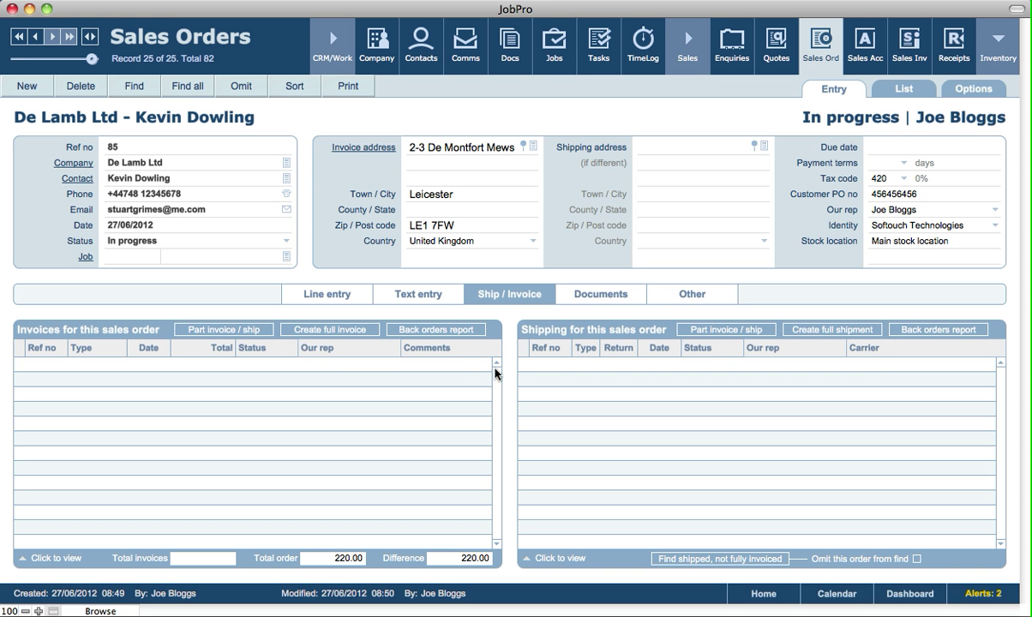
left_click(239, 336)
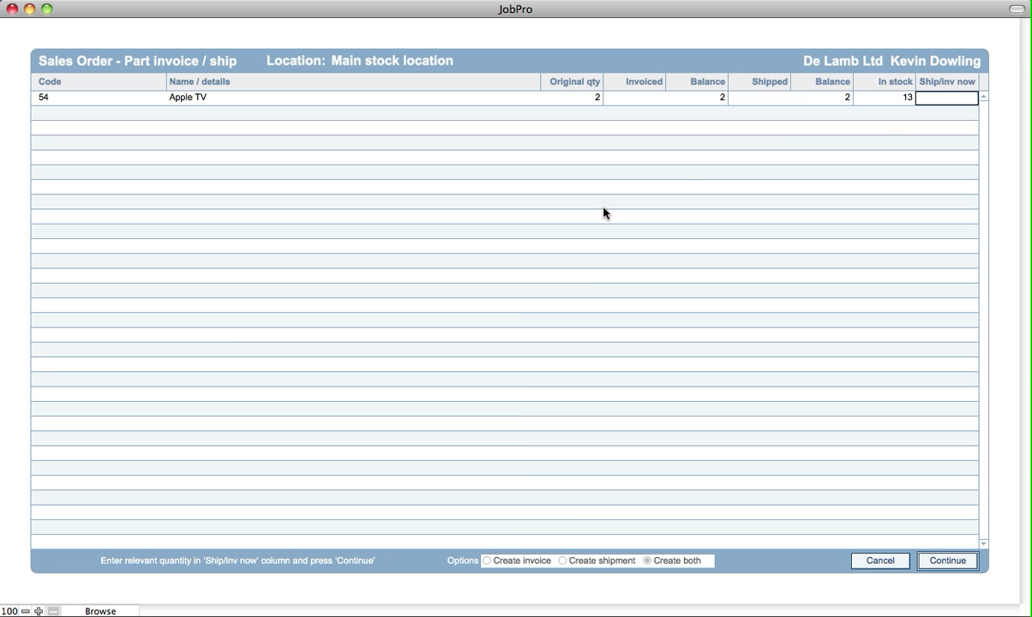
type("1")
left_click(879, 66)
left_click(487, 562)
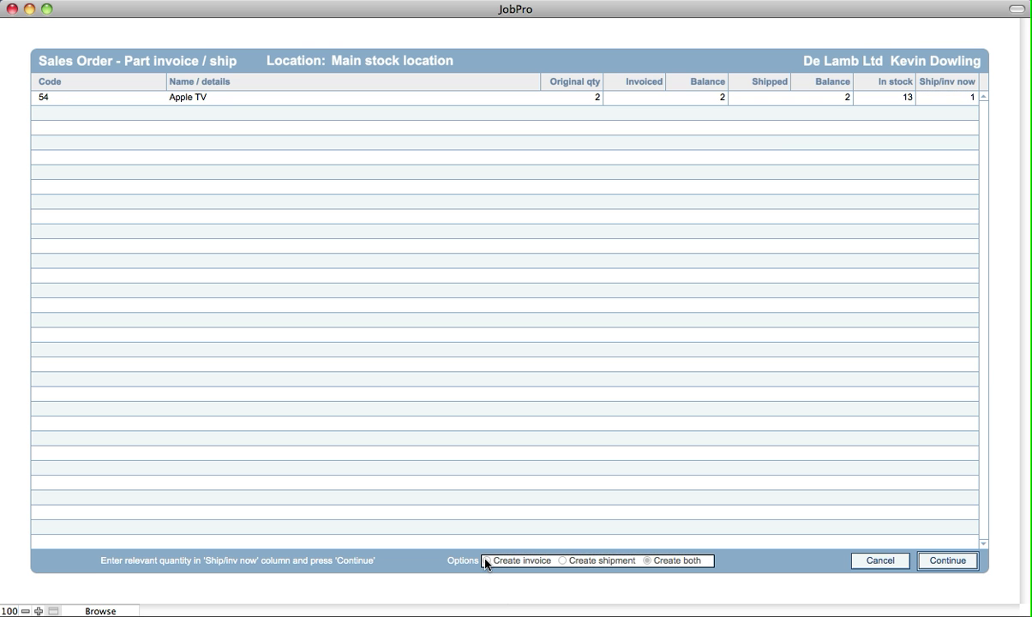
left_click(564, 562)
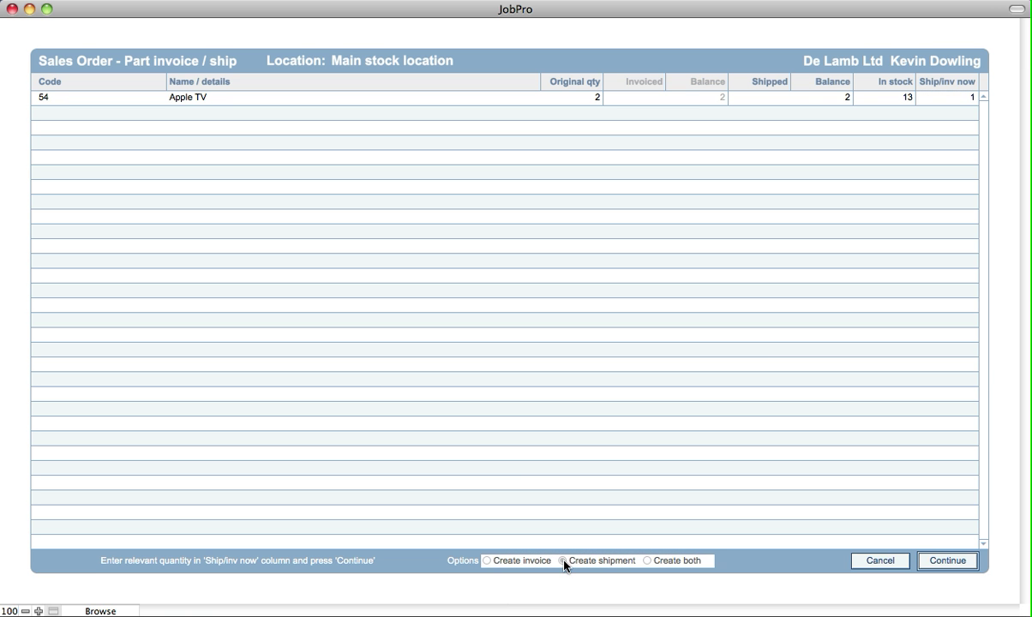
left_click(648, 562)
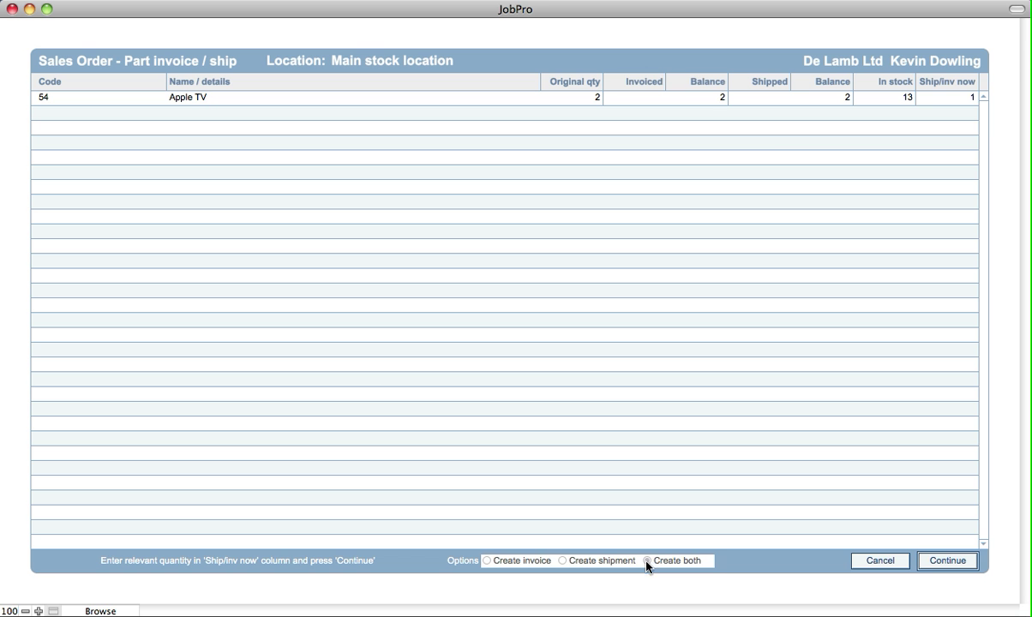
left_click(942, 564)
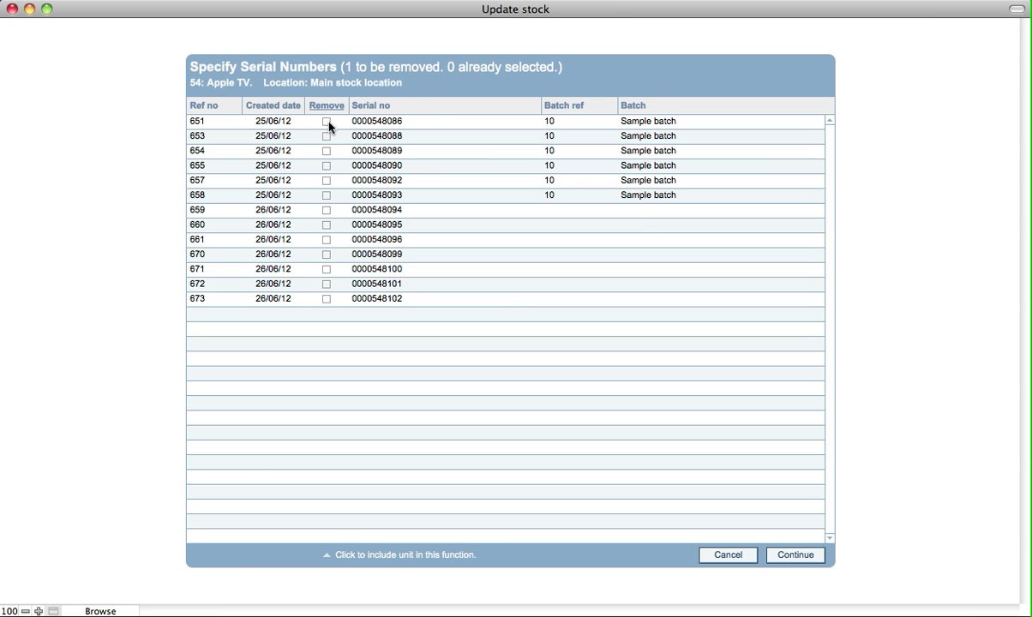
left_click(327, 181)
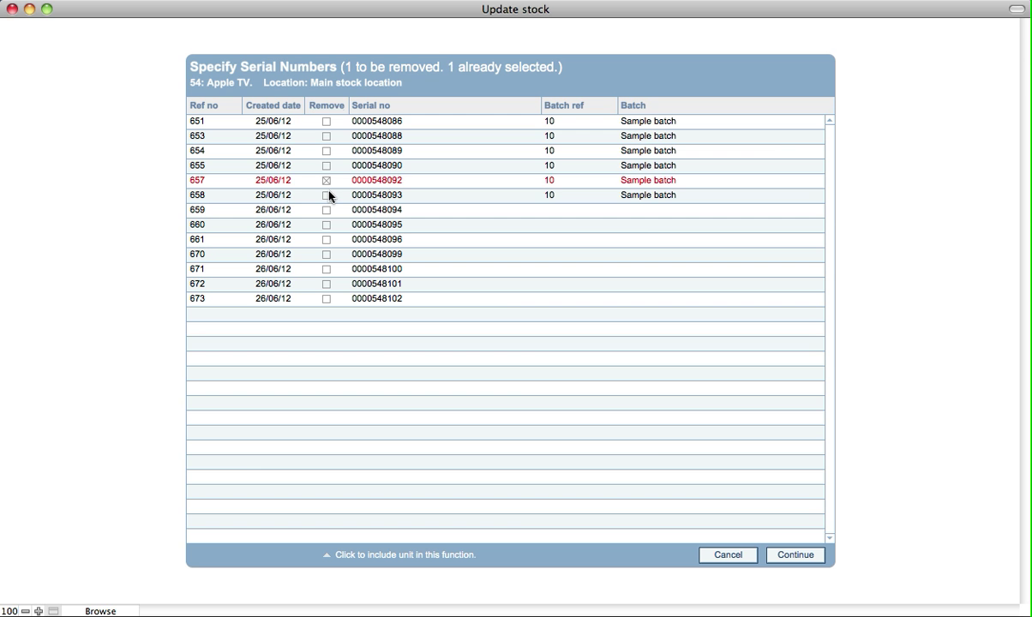
left_click(807, 556)
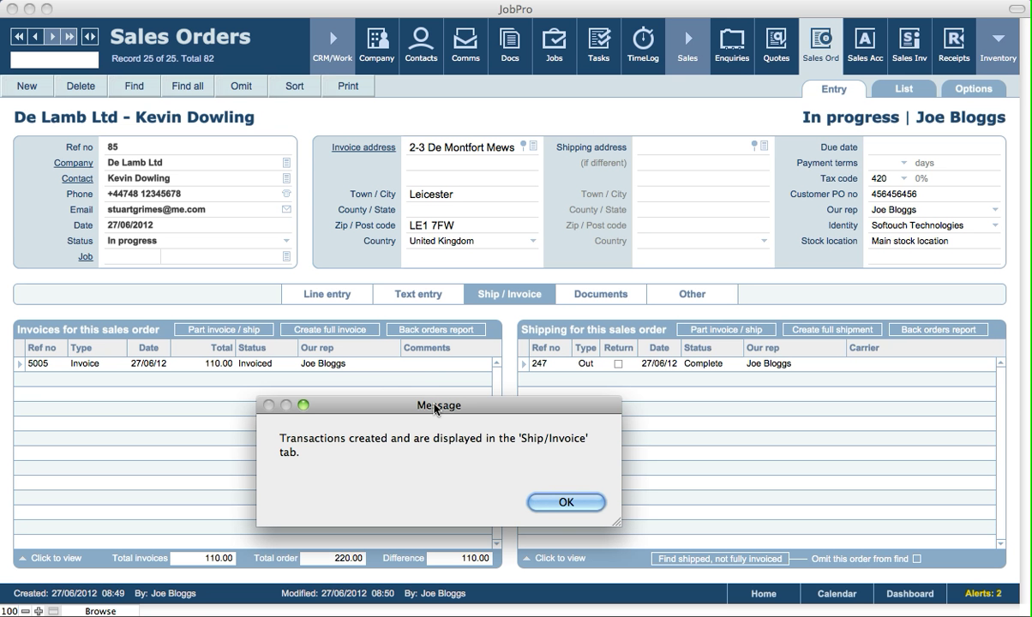
left_click_drag(437, 408, 468, 403)
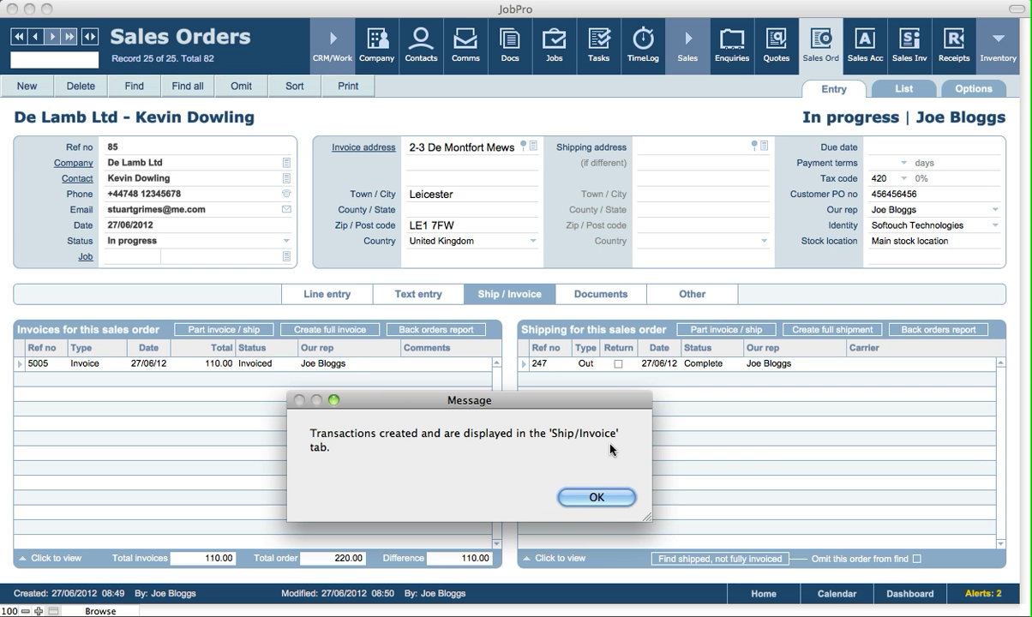
left_click(598, 497)
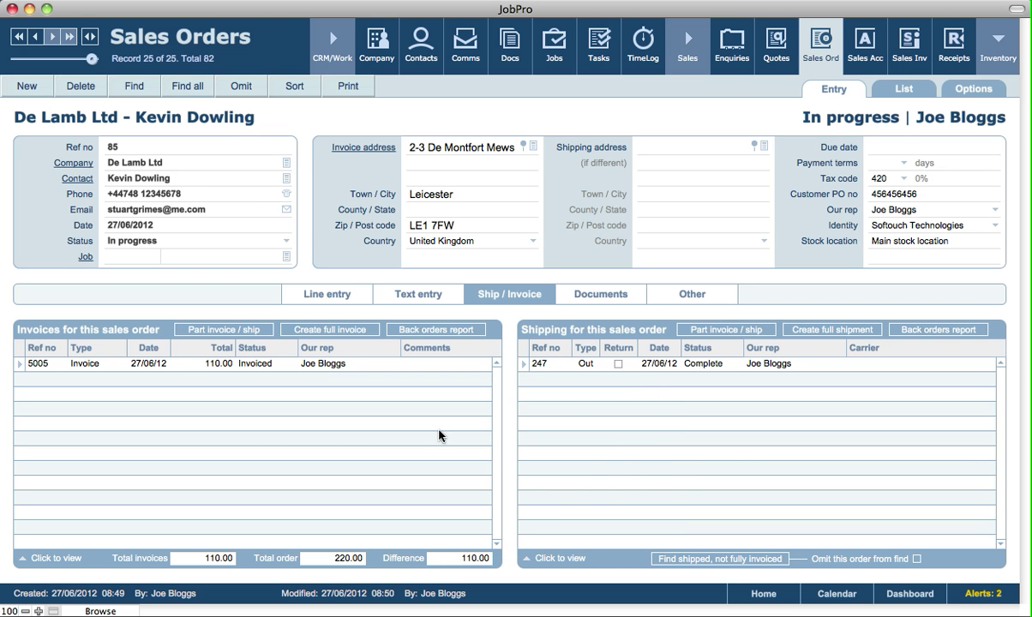
Open the order's shipment record, preview its shipping note, and close the preview.
left_click(525, 368)
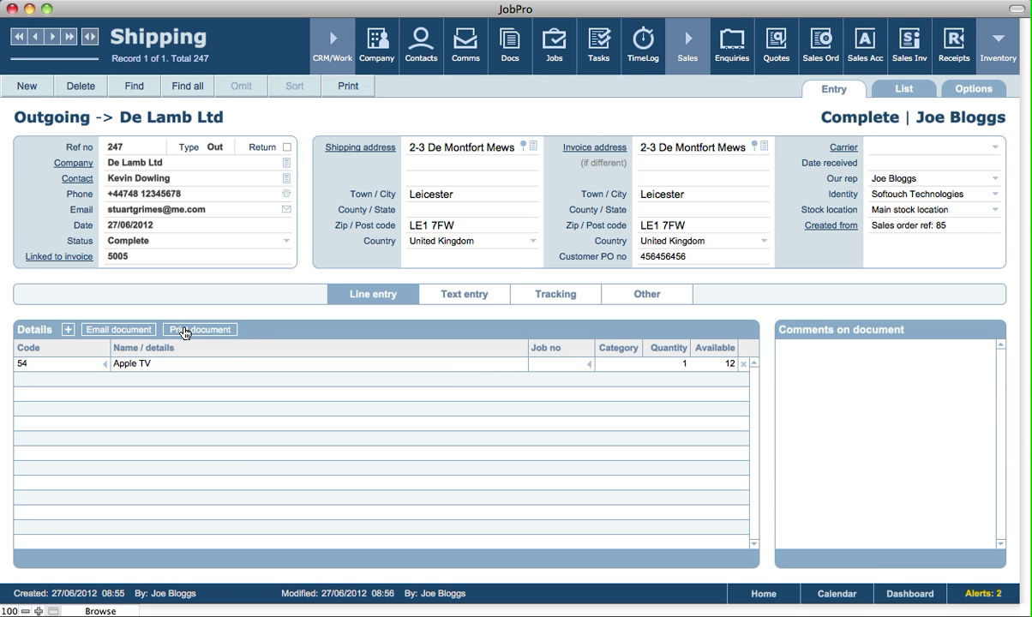
left_click(216, 332)
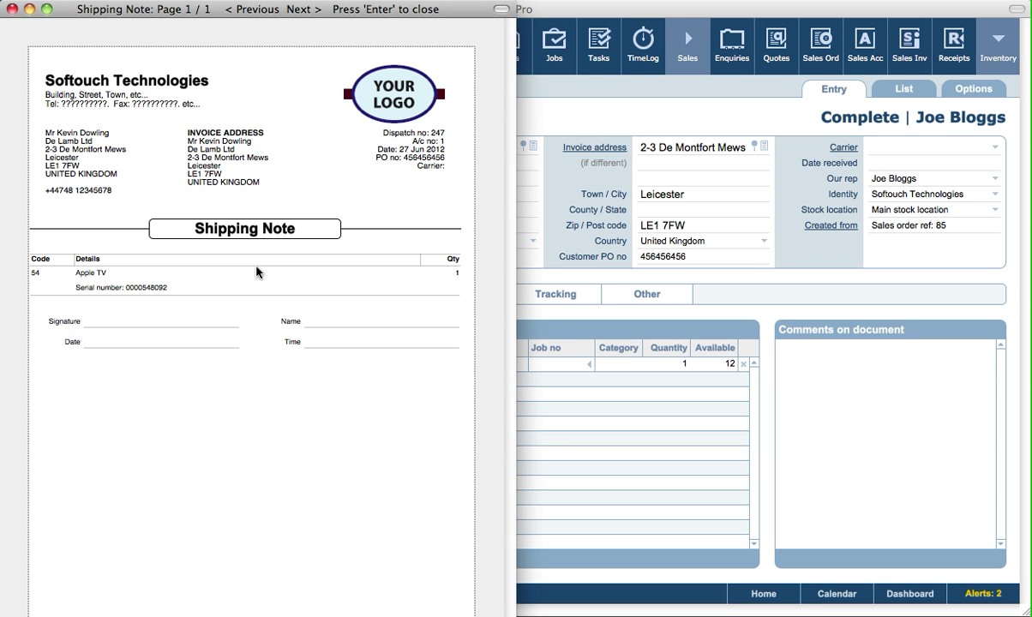
key("Return")
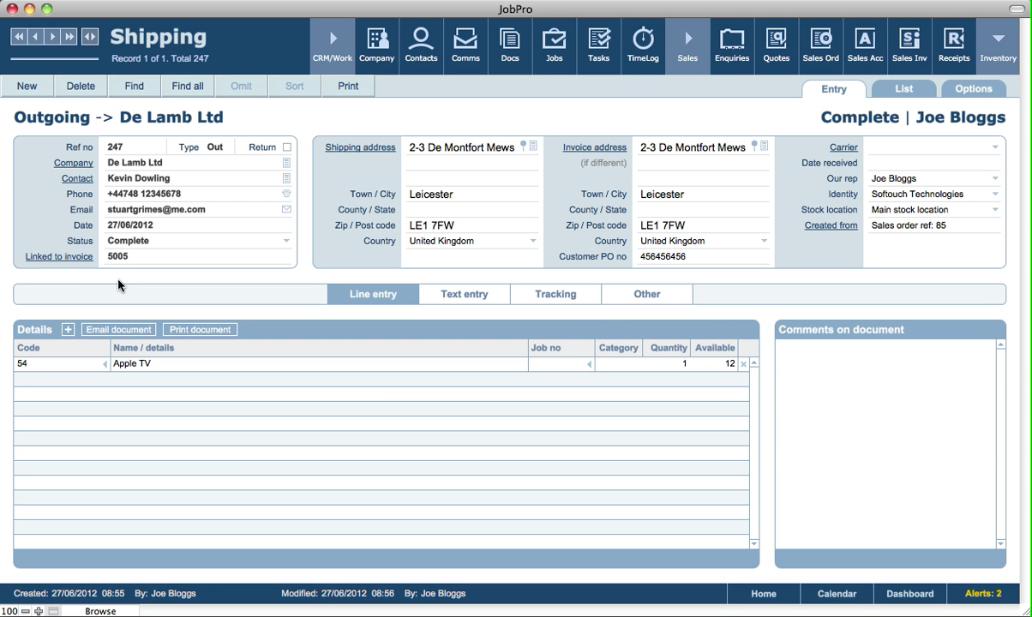
Check the line entry of the invoice linked to the shipment, and return to the originating sales order's line entry.
left_click(75, 259)
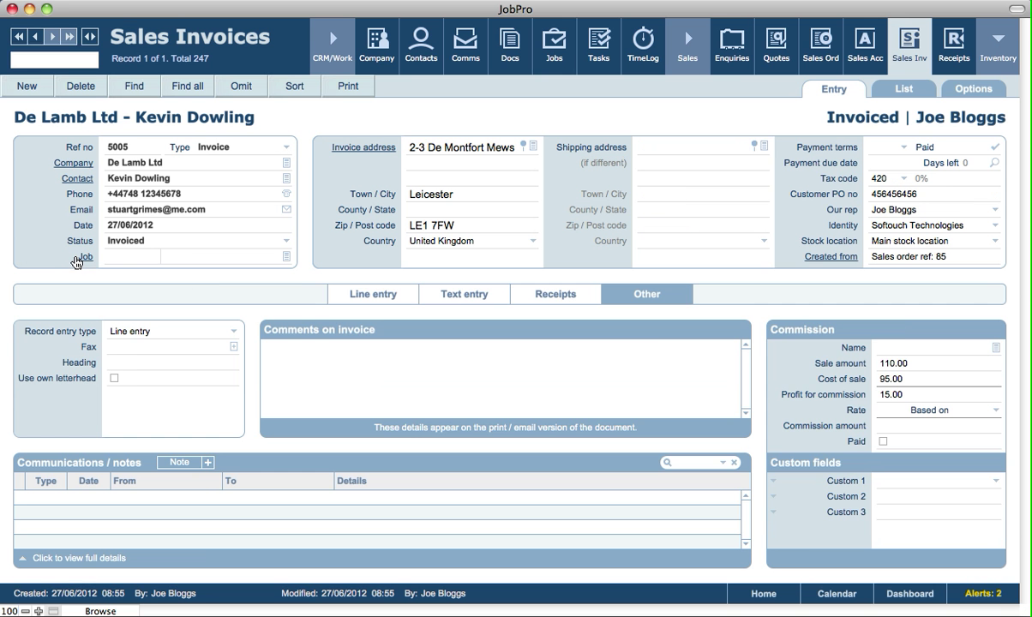
left_click(399, 295)
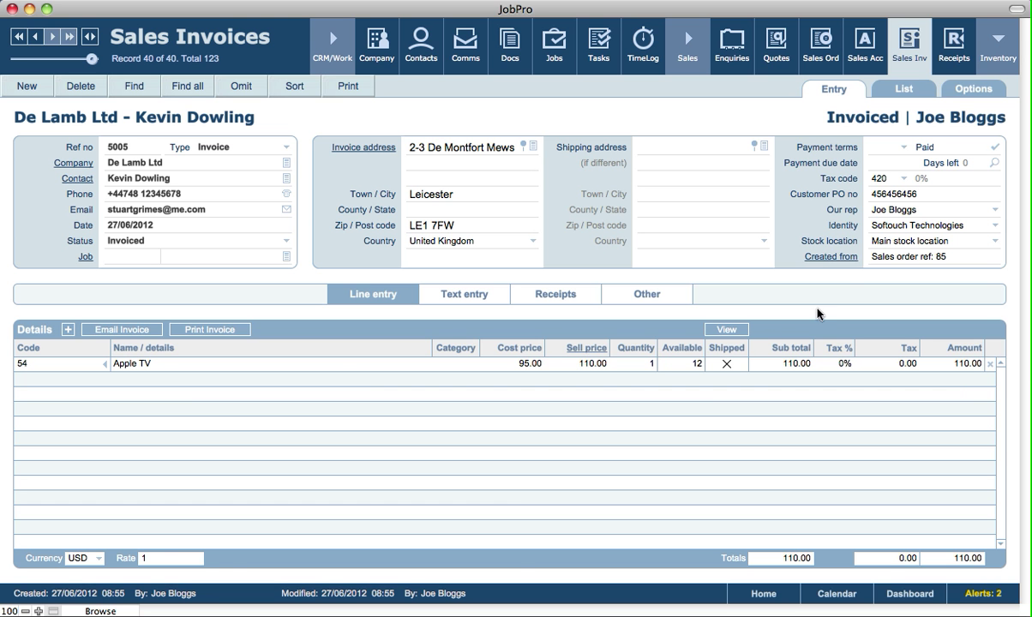
left_click(832, 257)
left_click(335, 301)
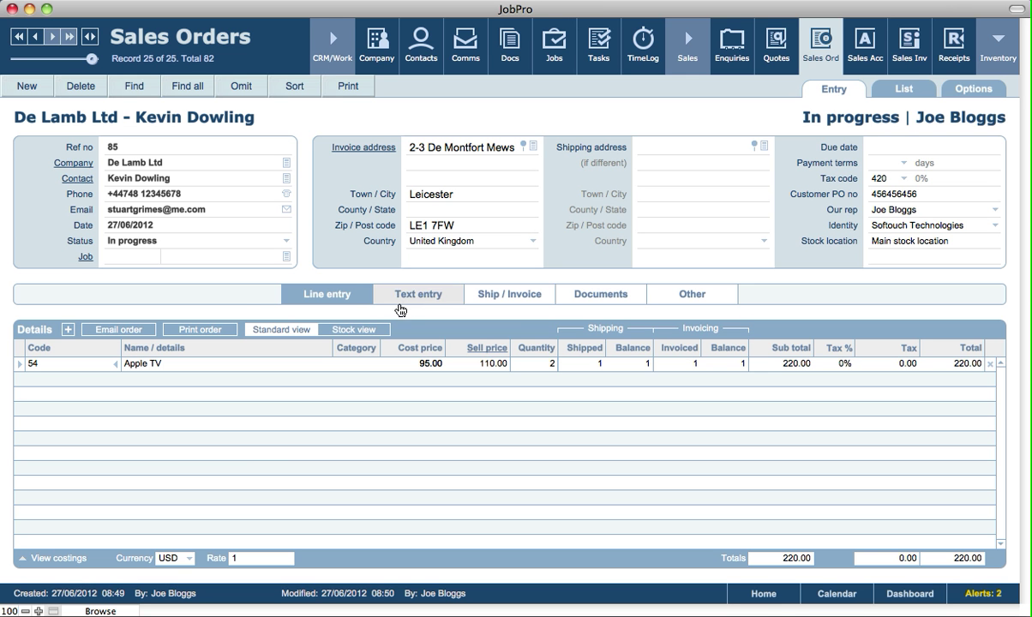
left_click(489, 300)
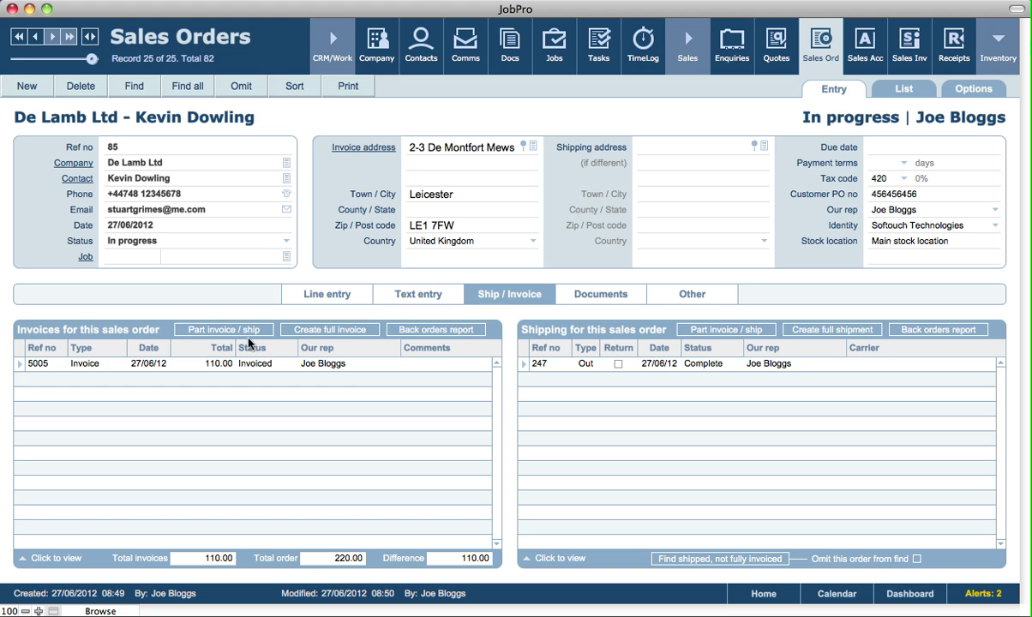
left_click(246, 330)
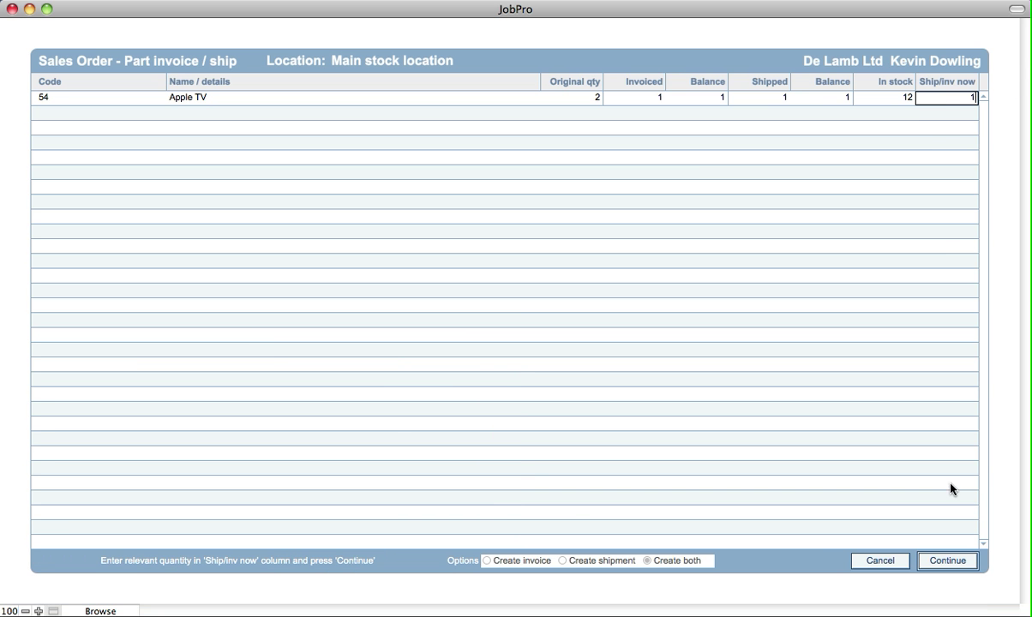
left_click(883, 561)
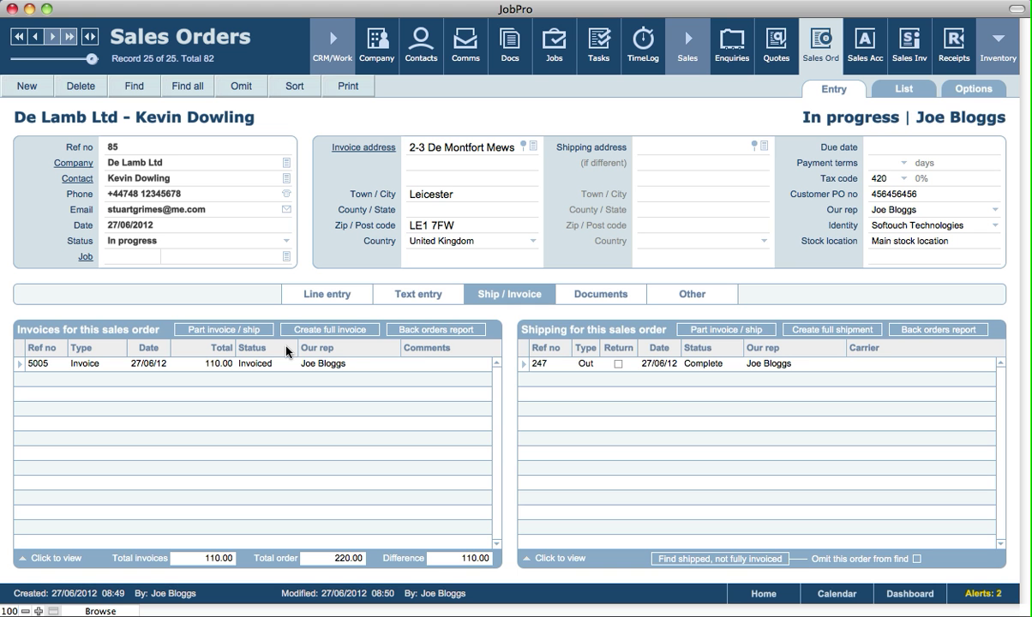
left_click(328, 295)
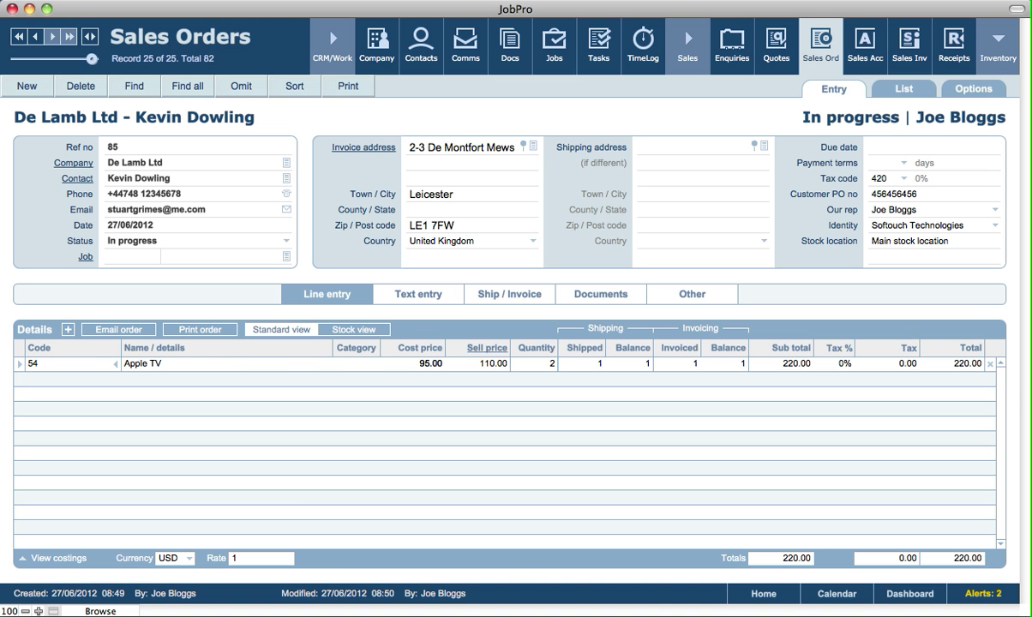
Part invoice and ship the remaining 1 Apple TV on the sales order, creating both documents.
left_click(497, 297)
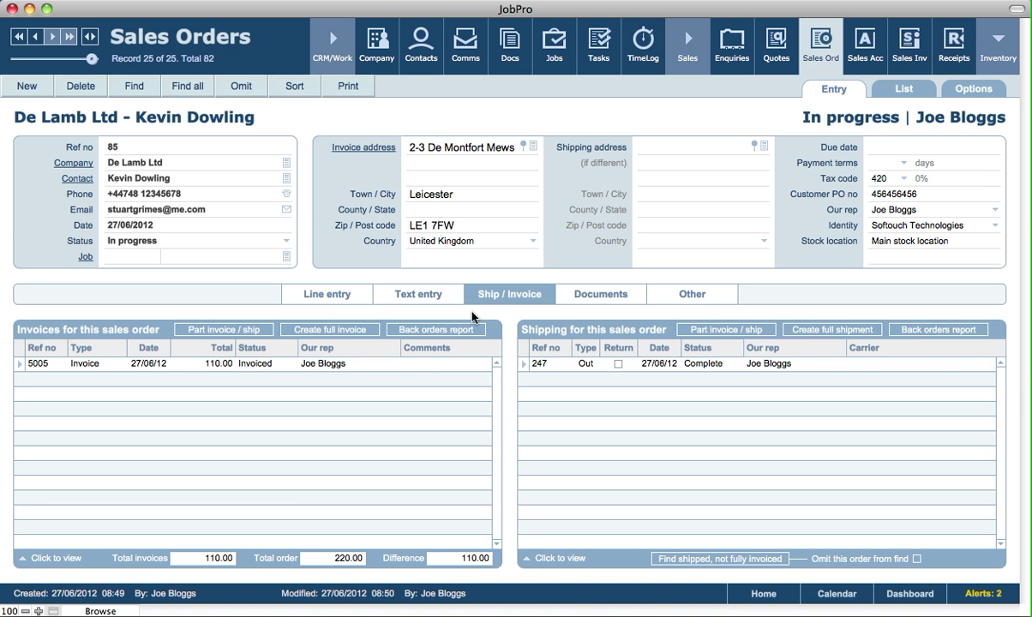
left_click(219, 329)
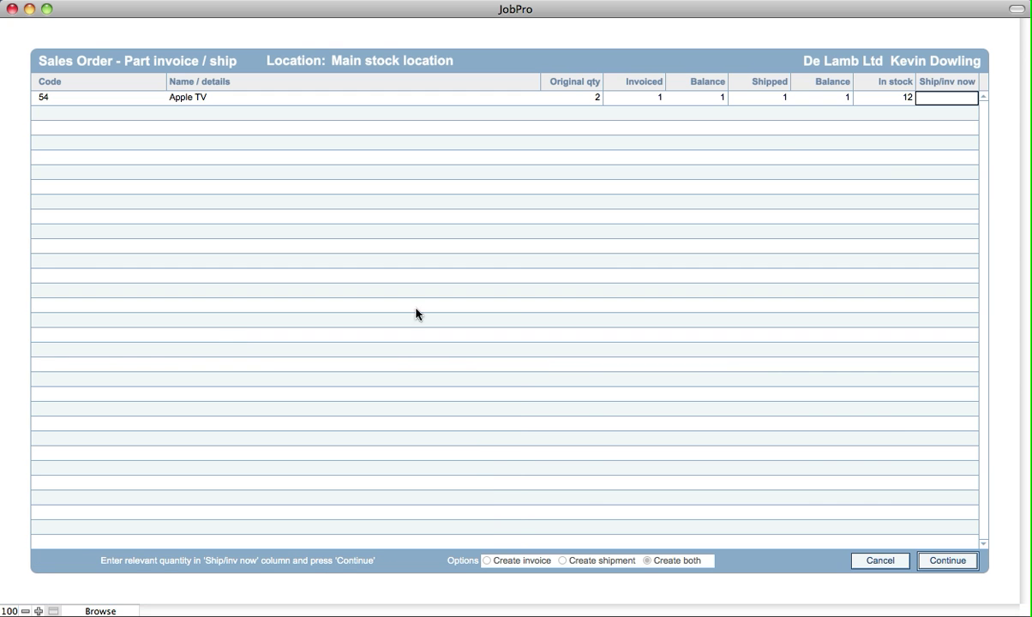
type("1")
left_click(1009, 380)
left_click(949, 565)
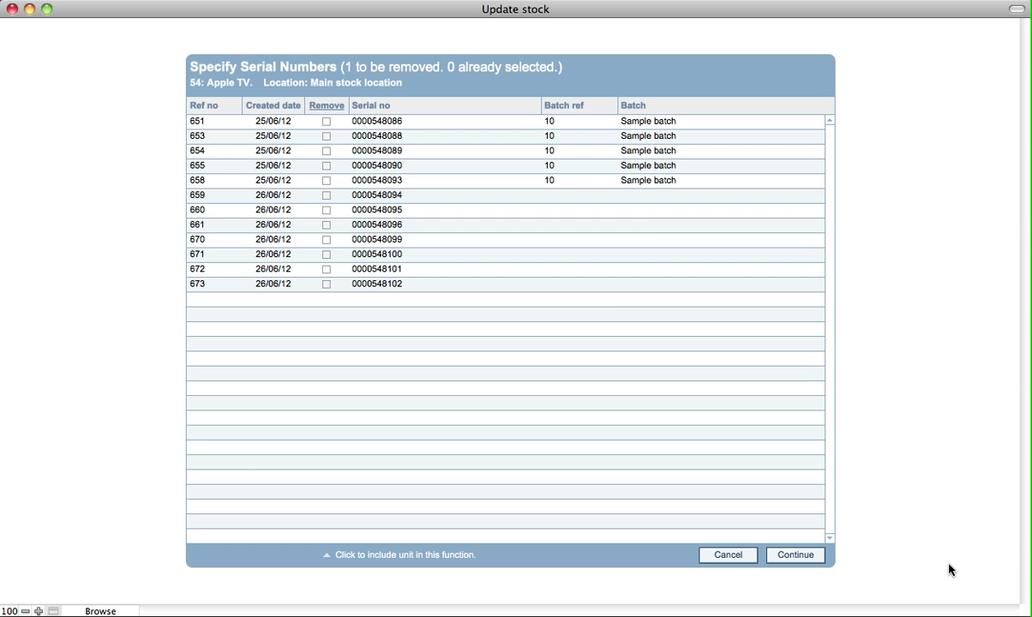
left_click(327, 151)
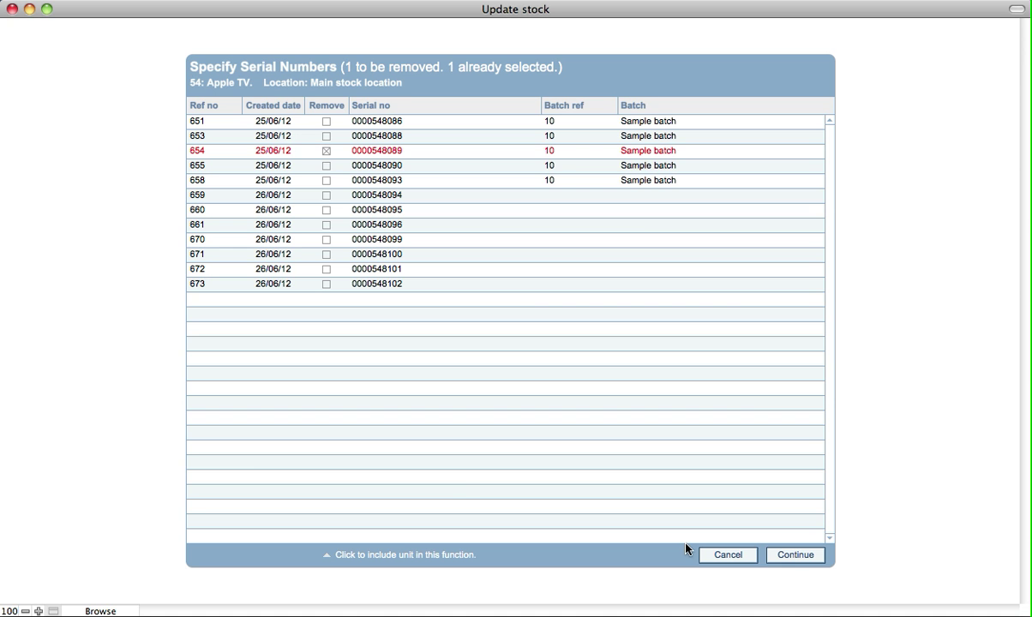
left_click(793, 557)
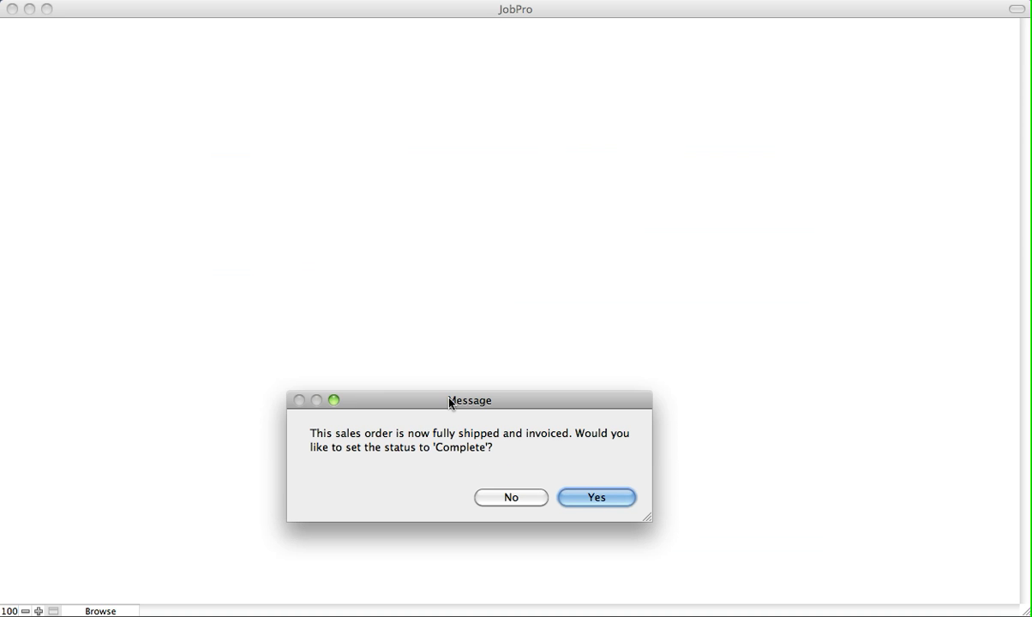
left_click_drag(449, 400, 461, 340)
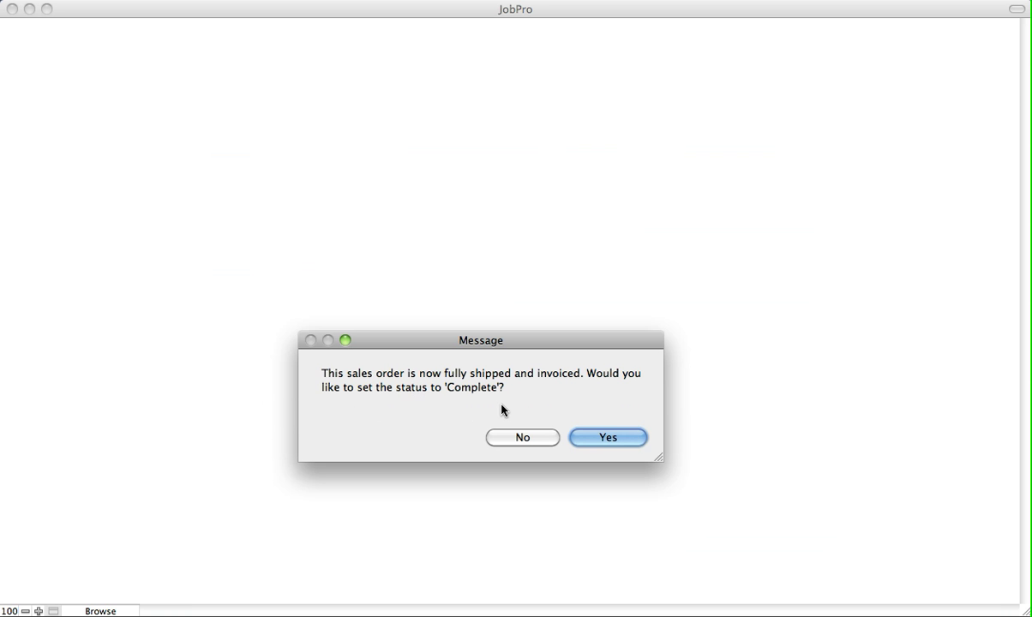
left_click(619, 440)
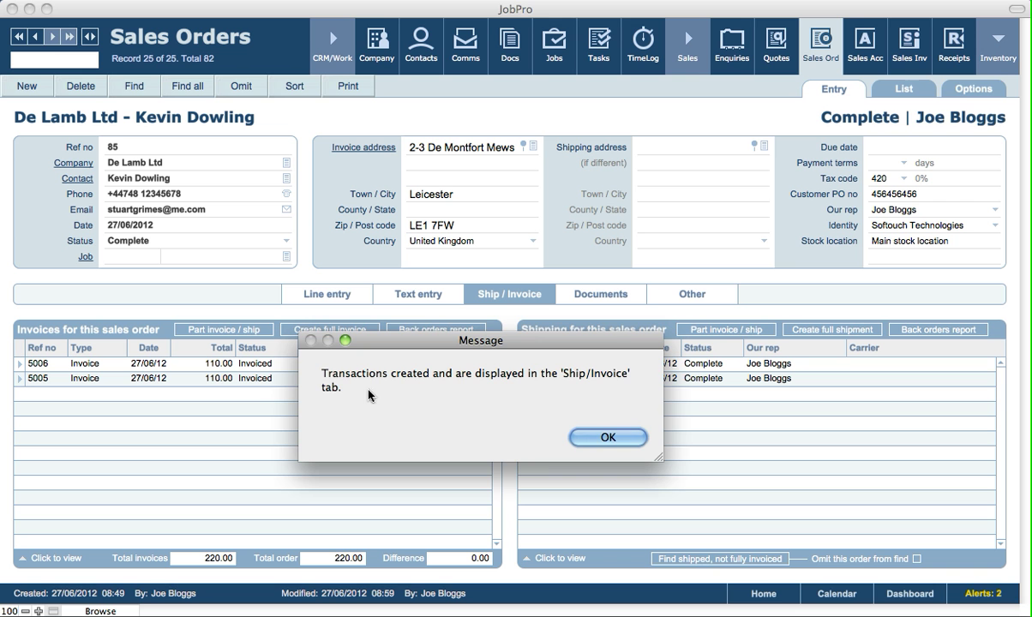
left_click(602, 437)
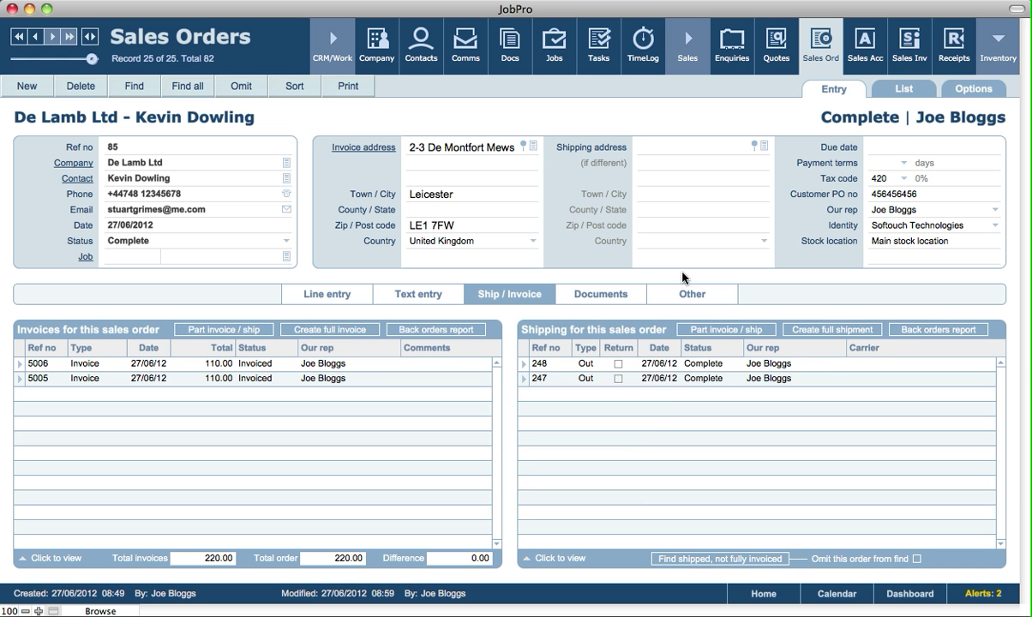
left_click(320, 291)
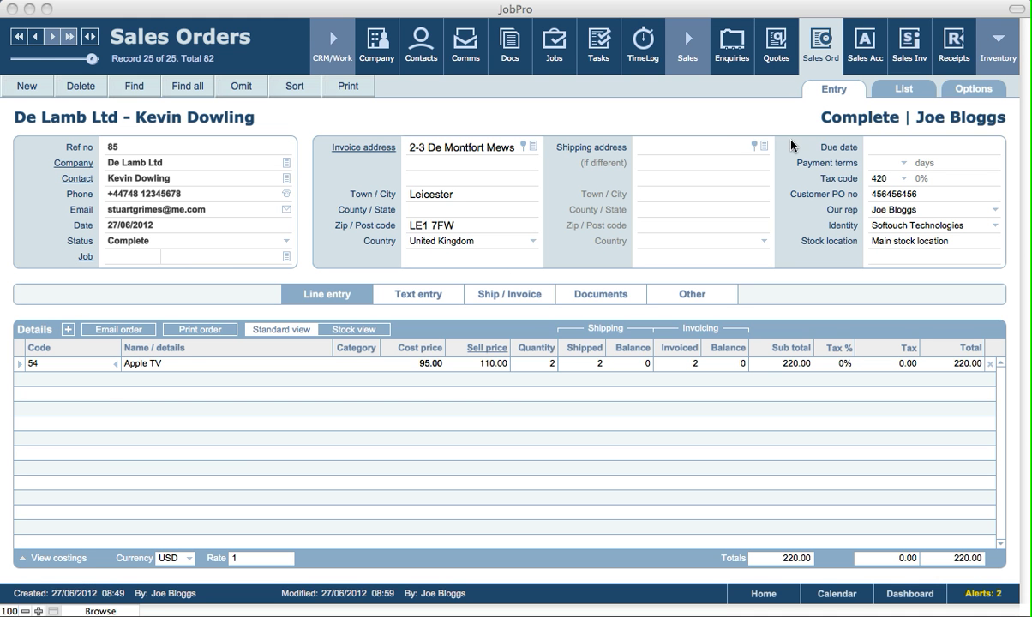
Review the system setup options for Sales Orders, including the part invoicing and completion settings, and return to the De Lamb Ltd order.
left_click(760, 592)
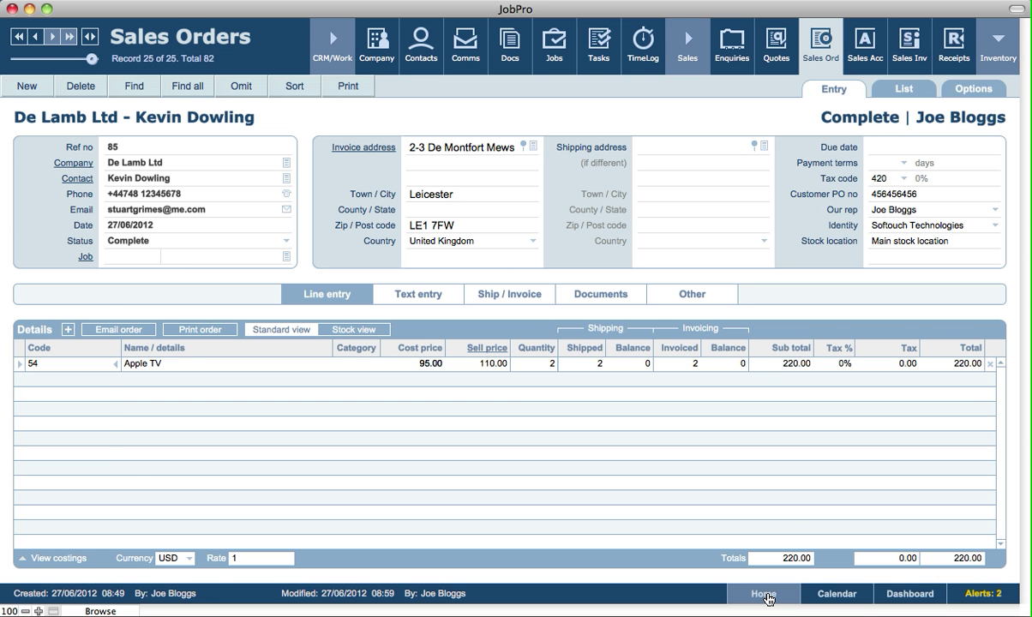
left_click(168, 593)
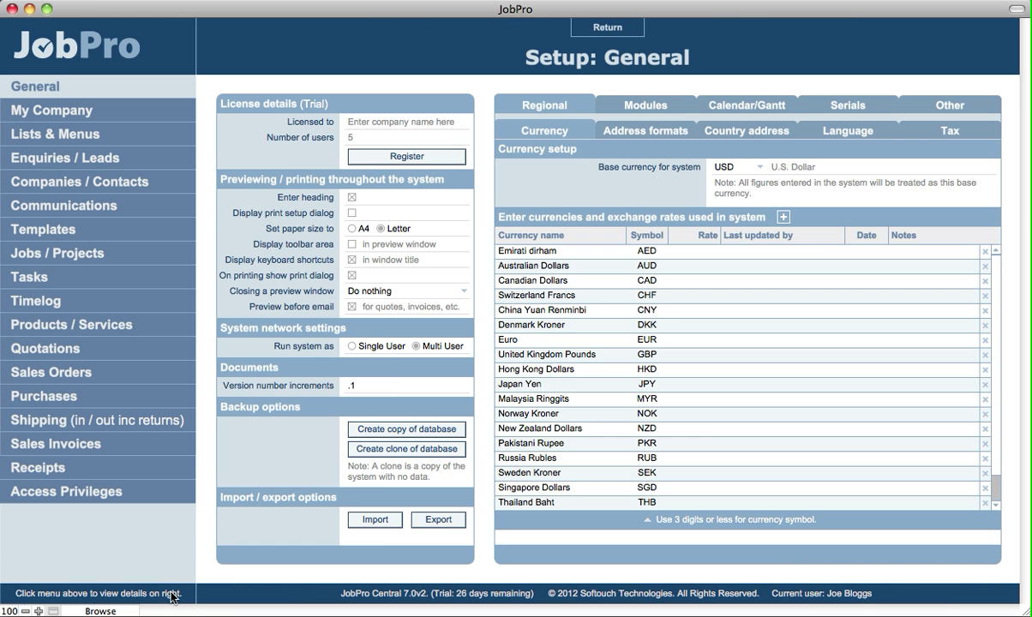
left_click(71, 369)
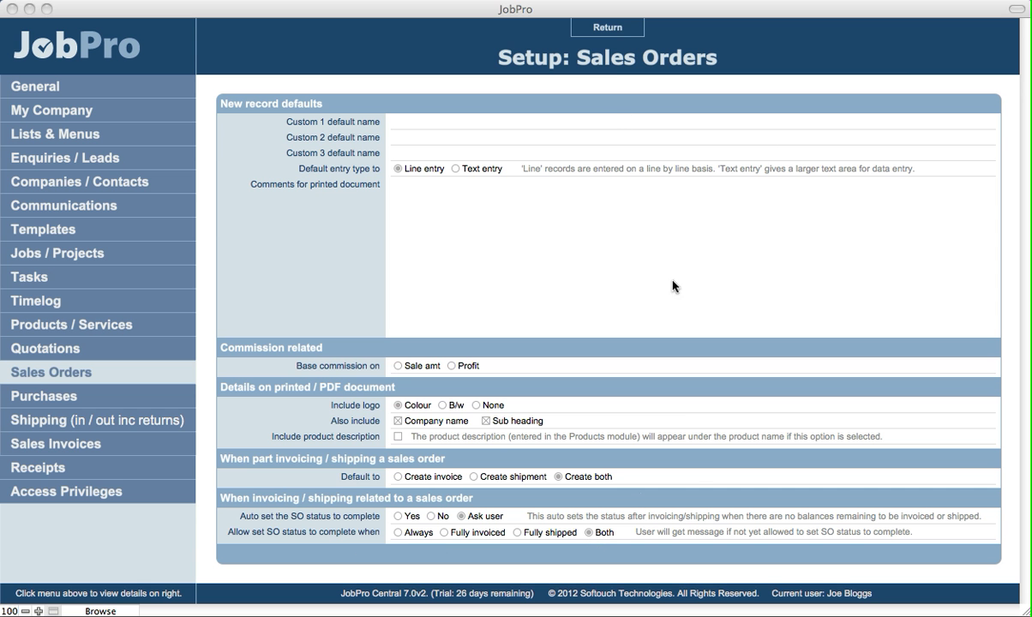
left_click(619, 31)
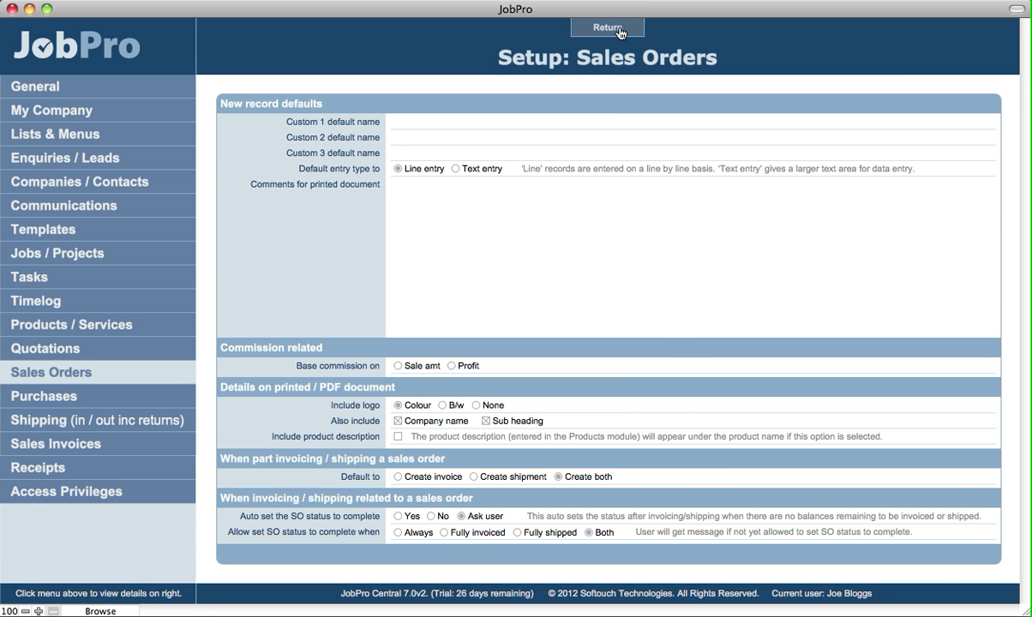
left_click(600, 435)
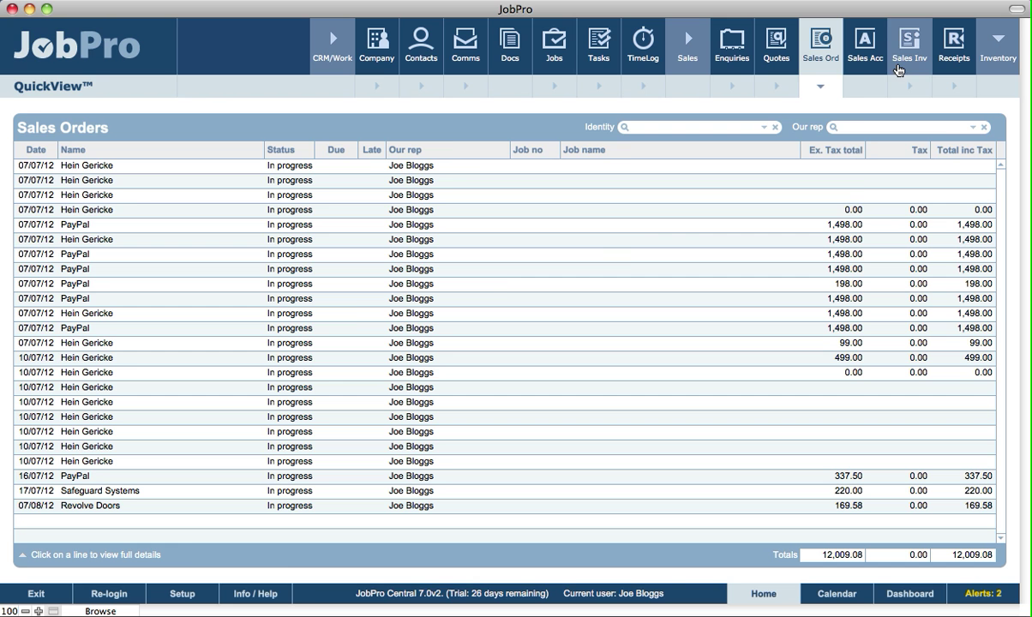
left_click(823, 57)
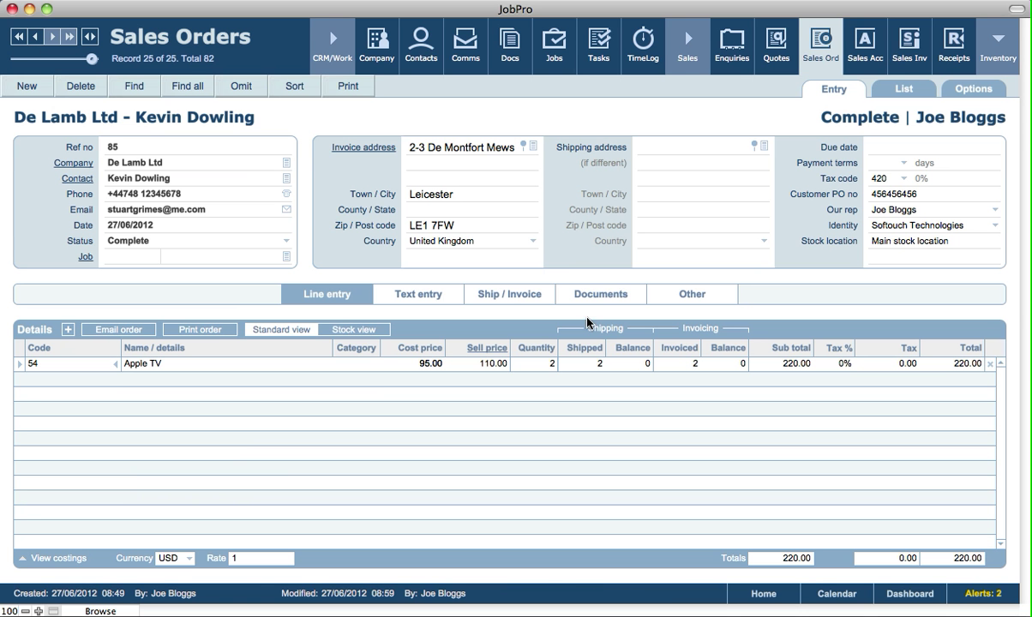
Check the choices for adding a document to the sales order, and cancel without adding one.
left_click(597, 296)
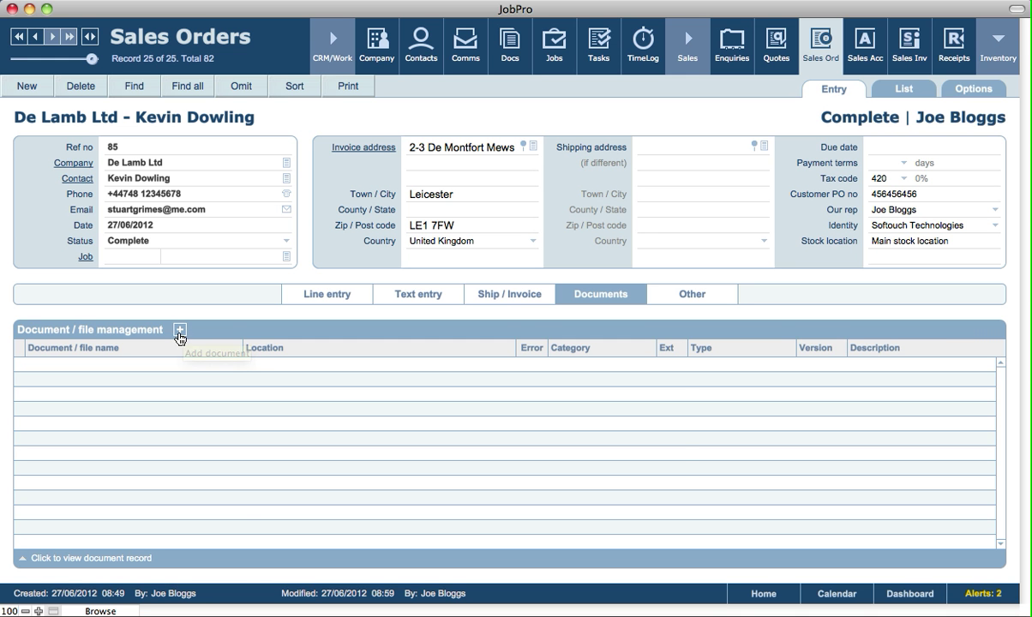
left_click(179, 331)
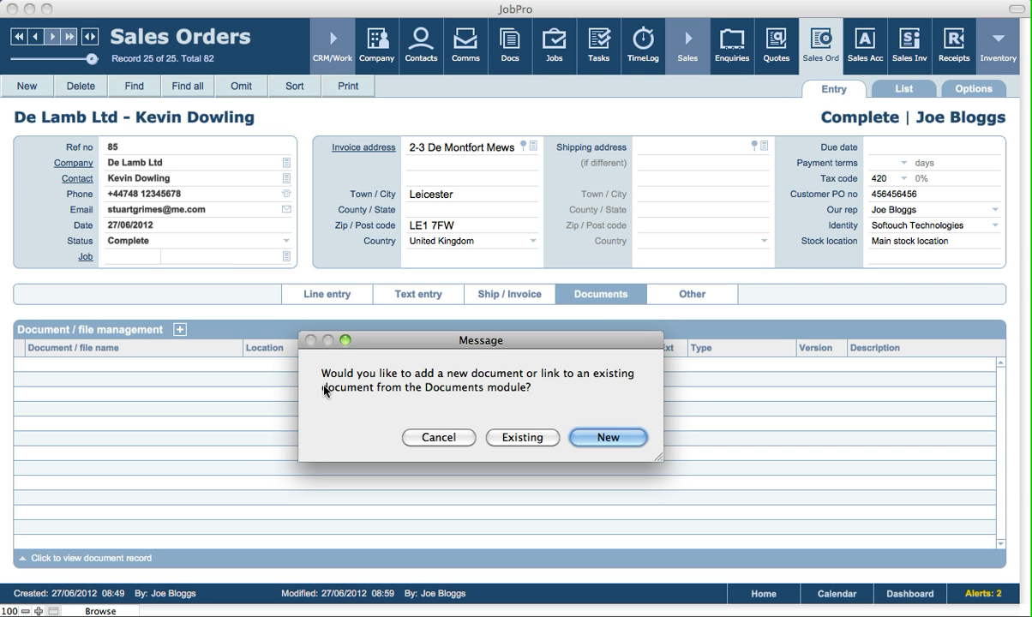
left_click(430, 439)
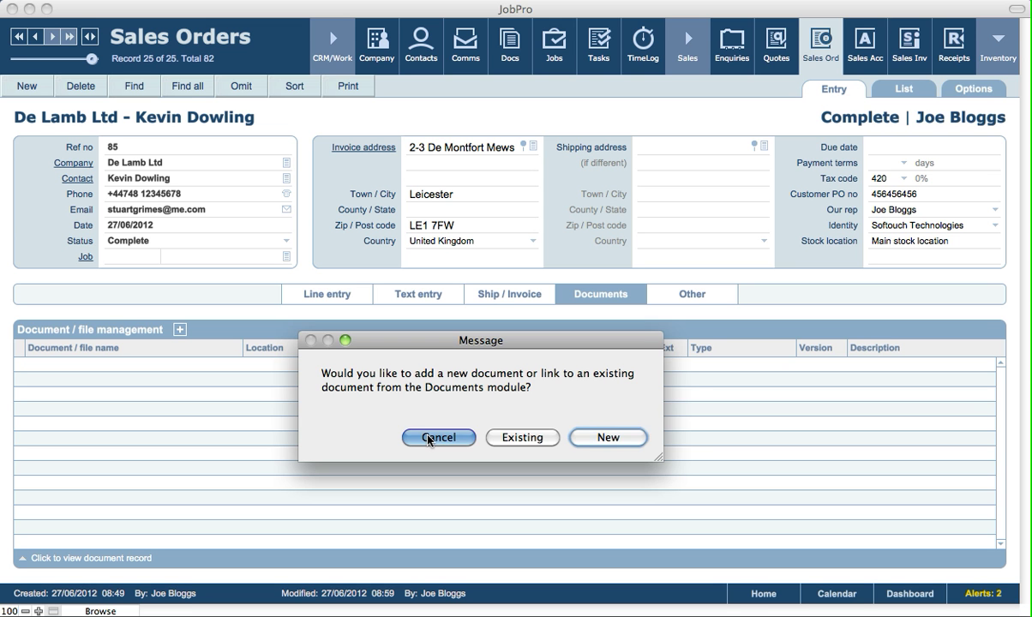
Review the sales order's other details, including the record entry type choices and the heading field.
left_click(693, 295)
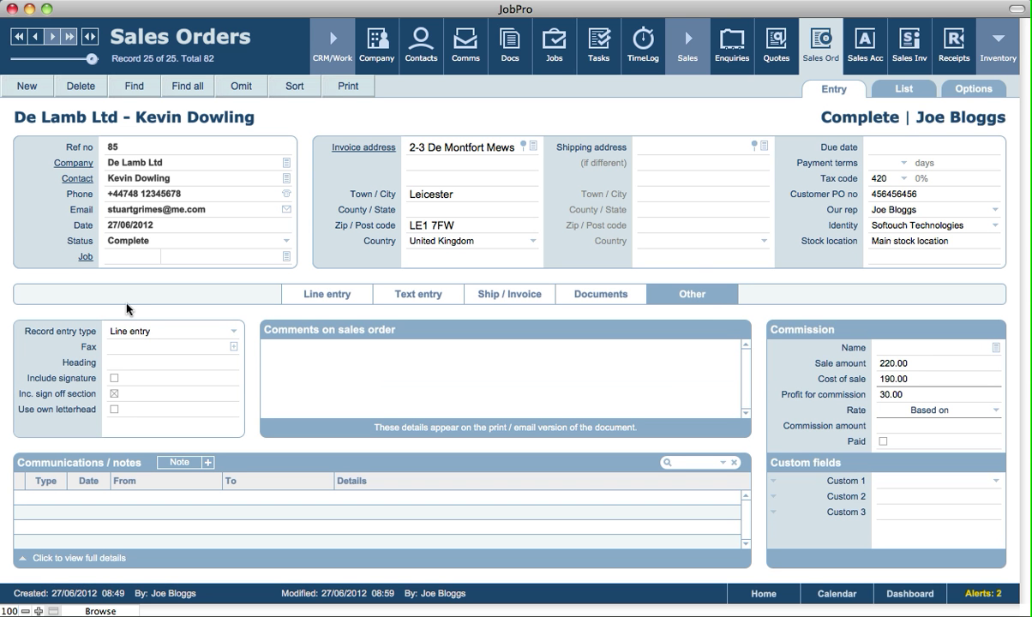
left_click(125, 337)
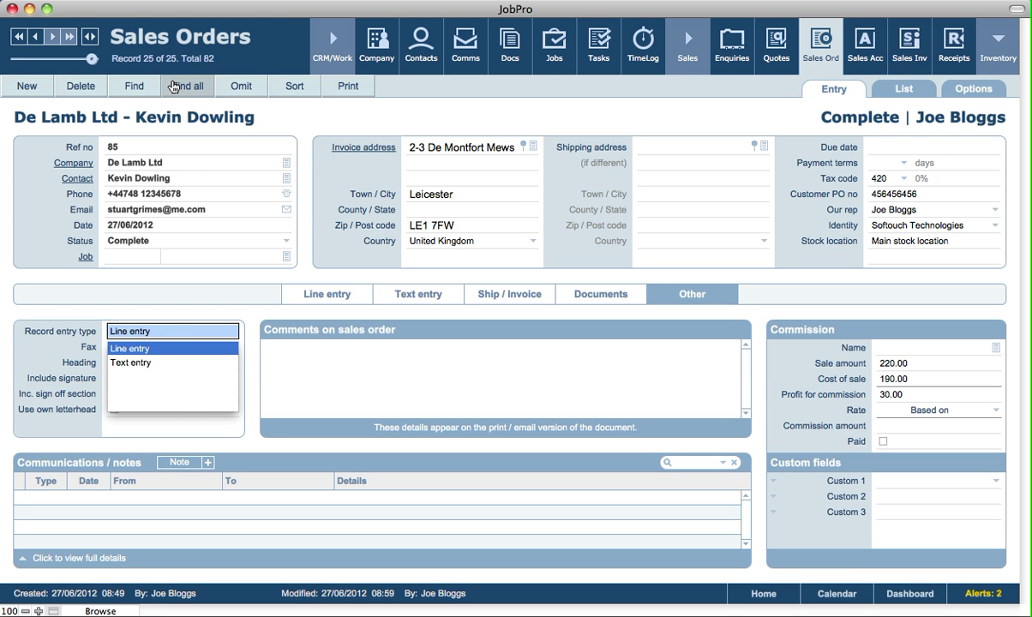
left_click(80, 348)
left_click(77, 331)
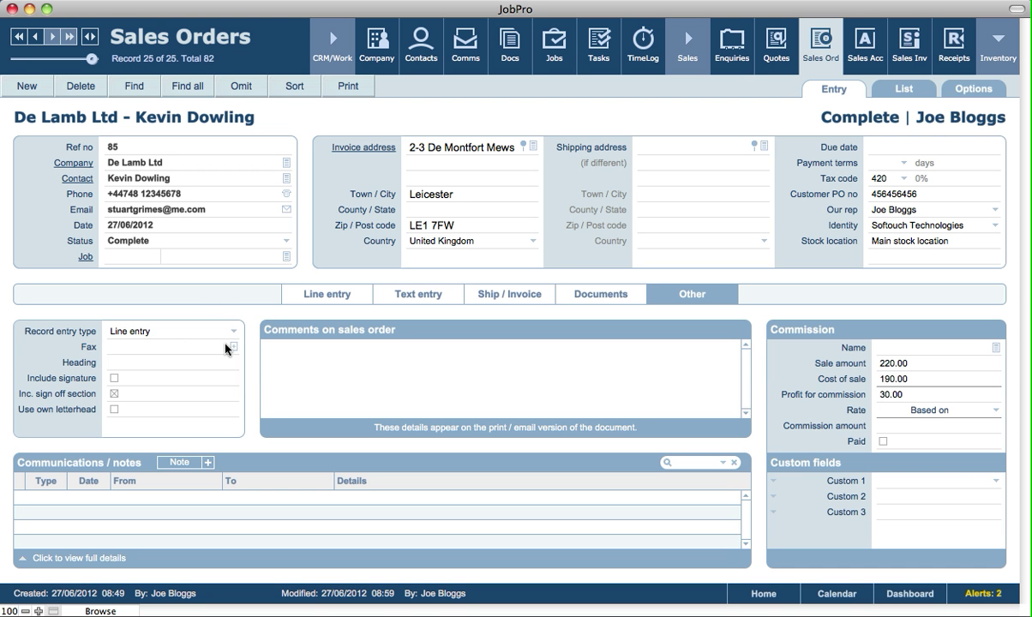
left_click(197, 365)
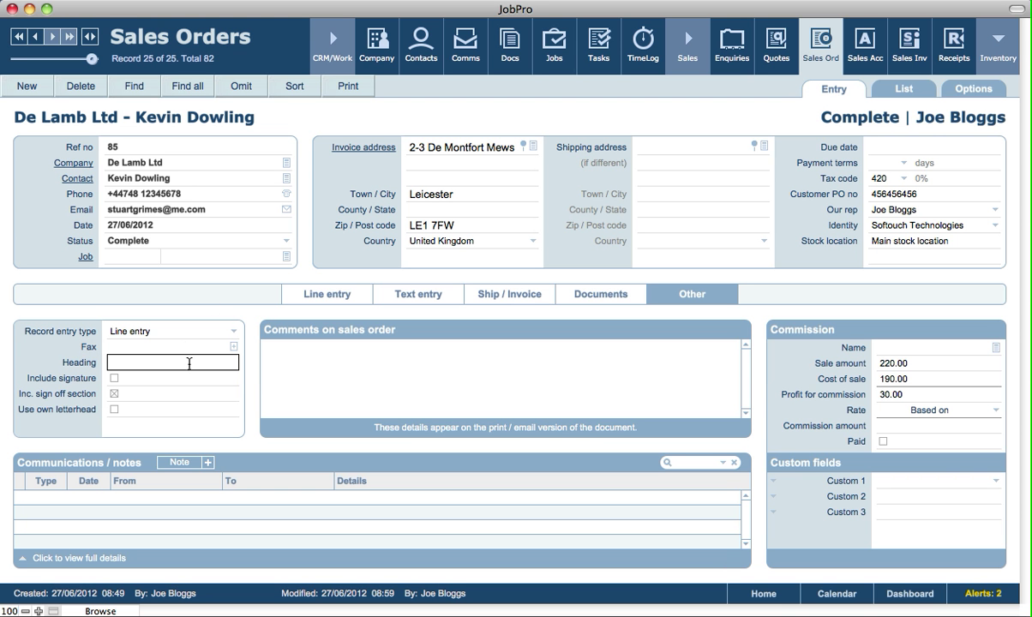
Include the signature on the sales order and preview the printed document.
left_click(114, 378)
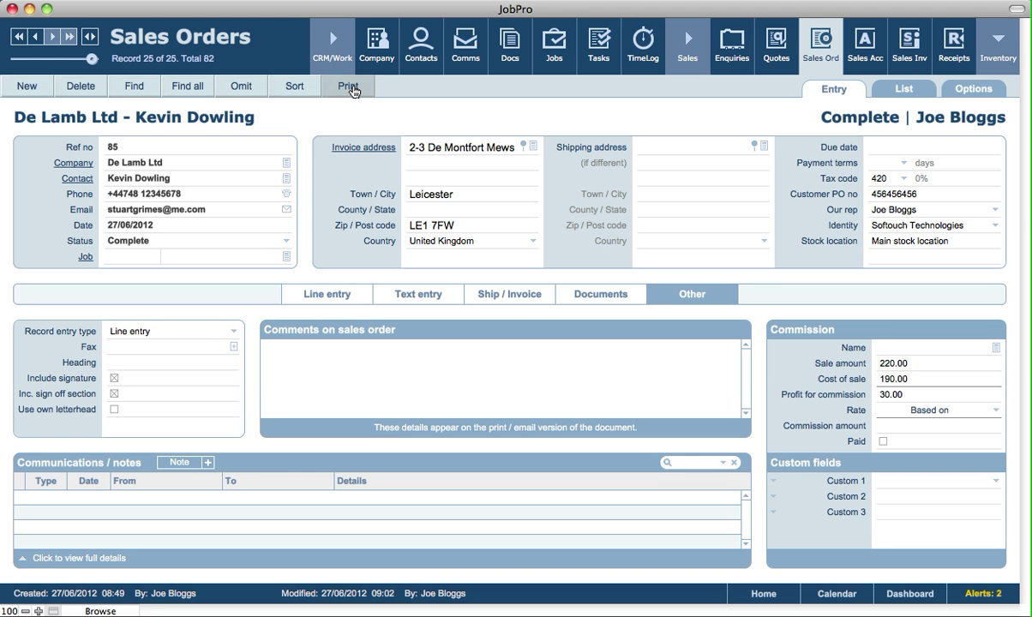
left_click(350, 89)
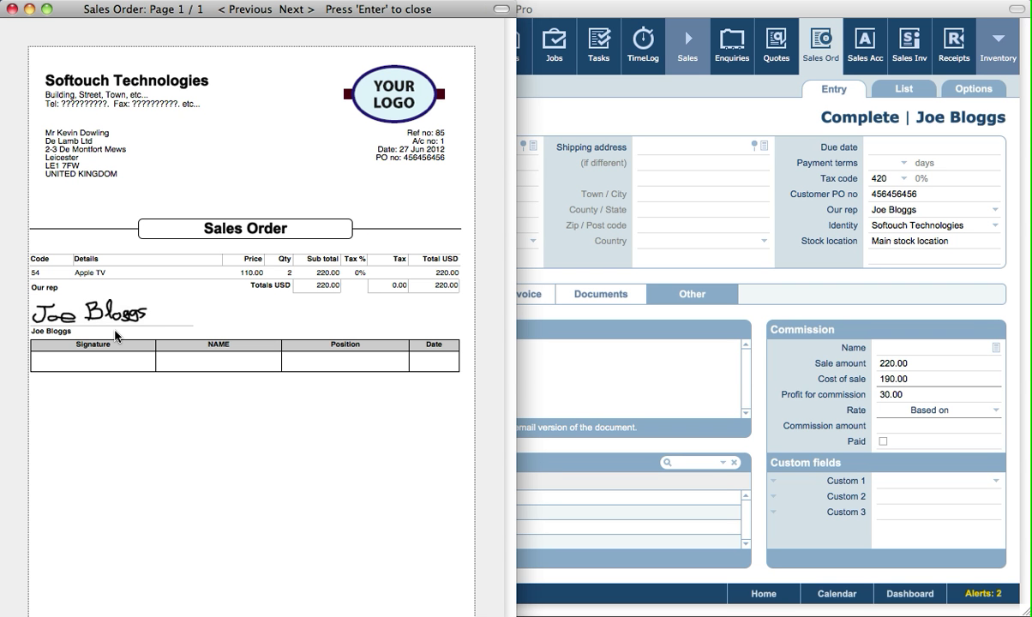
key("Return")
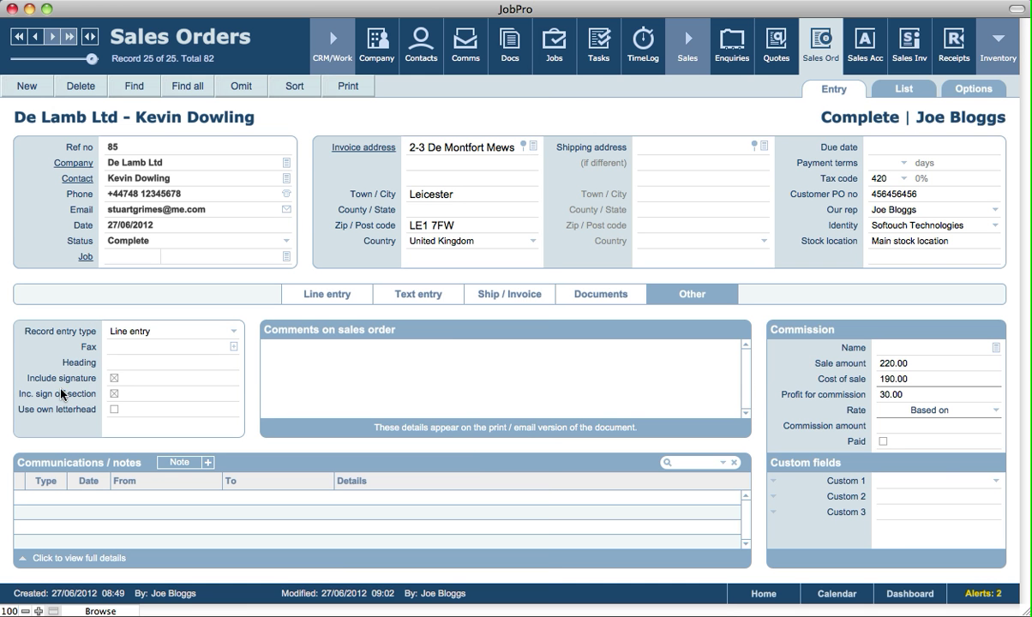
Exclude the sign off section from the sales order, preview the printed document, and include the section again.
left_click(114, 395)
left_click(340, 86)
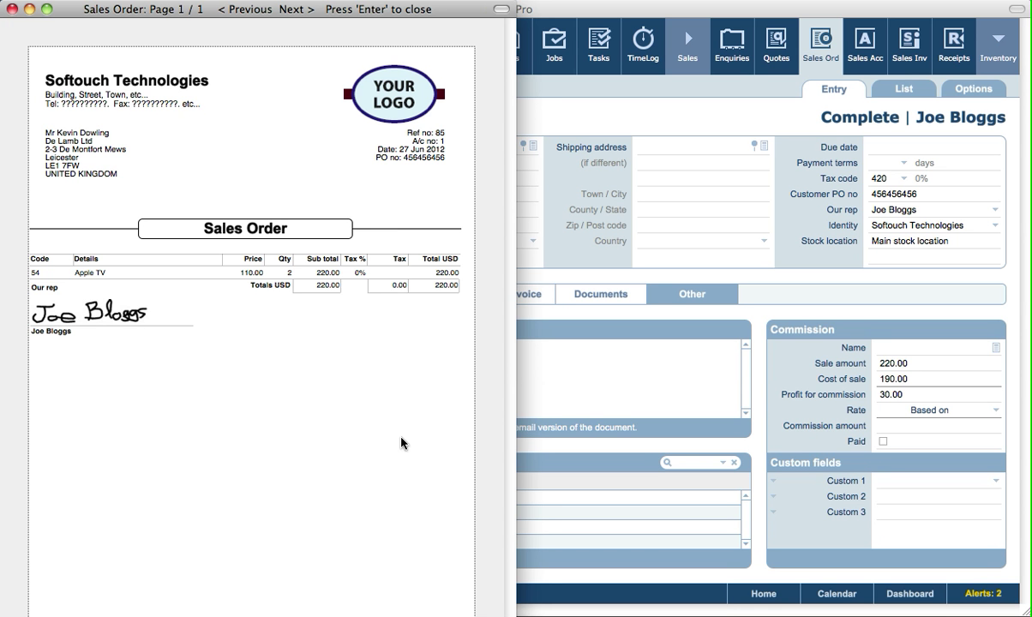
key("Return")
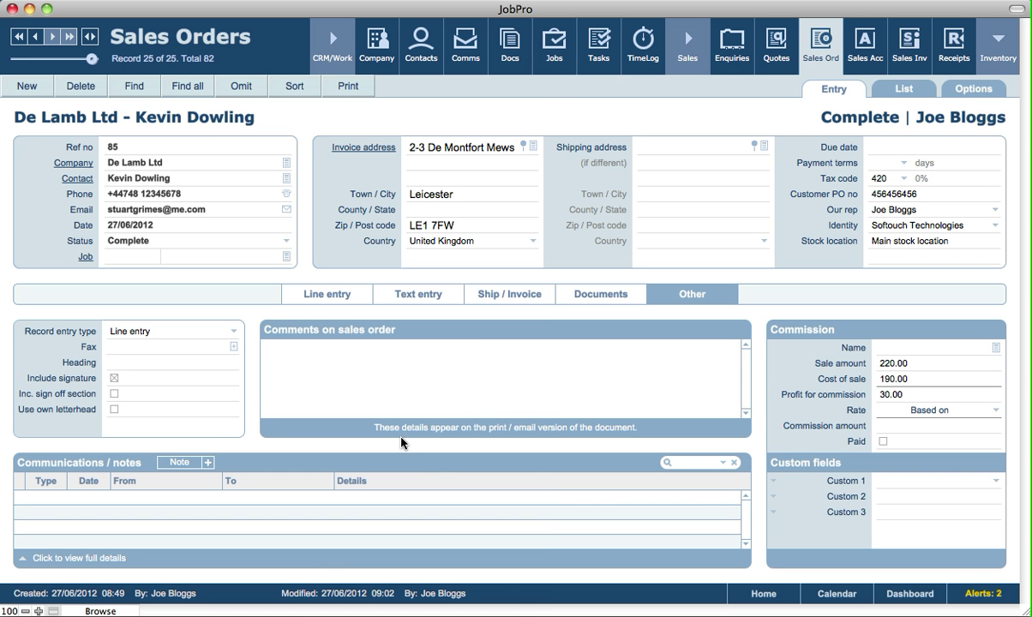
left_click(114, 395)
Turn on own letterhead for the sales order, preview the printed document, and turn the option off again.
left_click(114, 410)
left_click(348, 86)
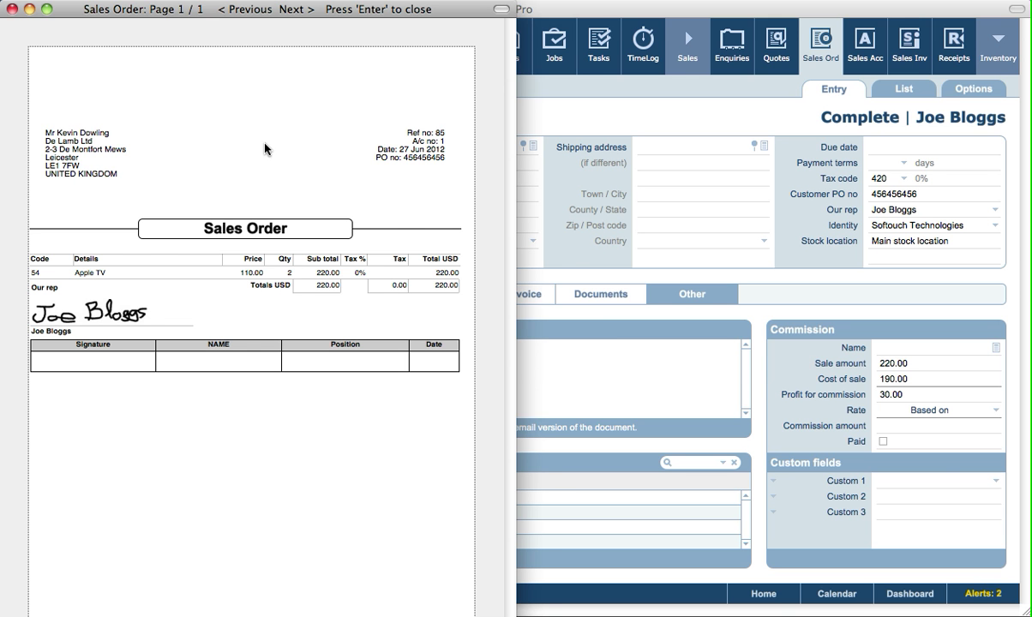
key("Return")
left_click(114, 410)
Enter "Some comments..." as the comments on the sales order and preview them on the printed document.
left_click(430, 359)
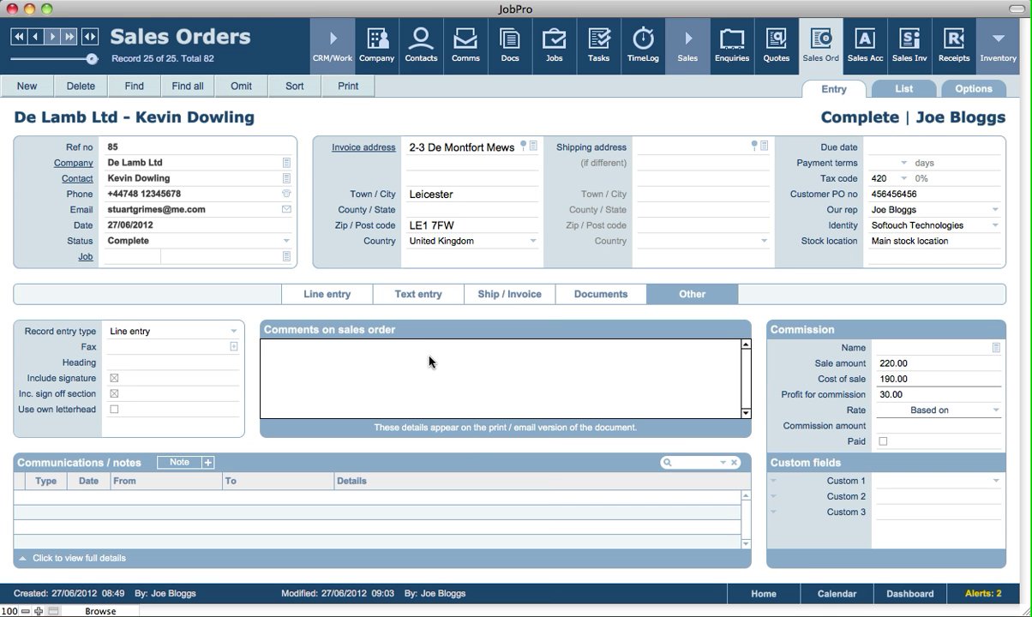
left_click(442, 357)
type("Some comments...")
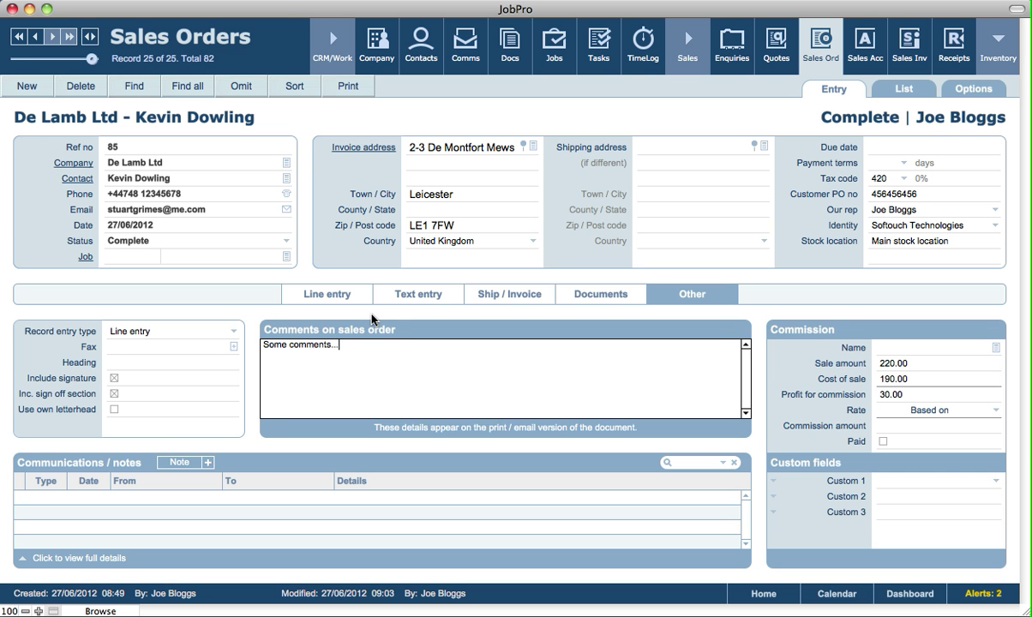
left_click(322, 314)
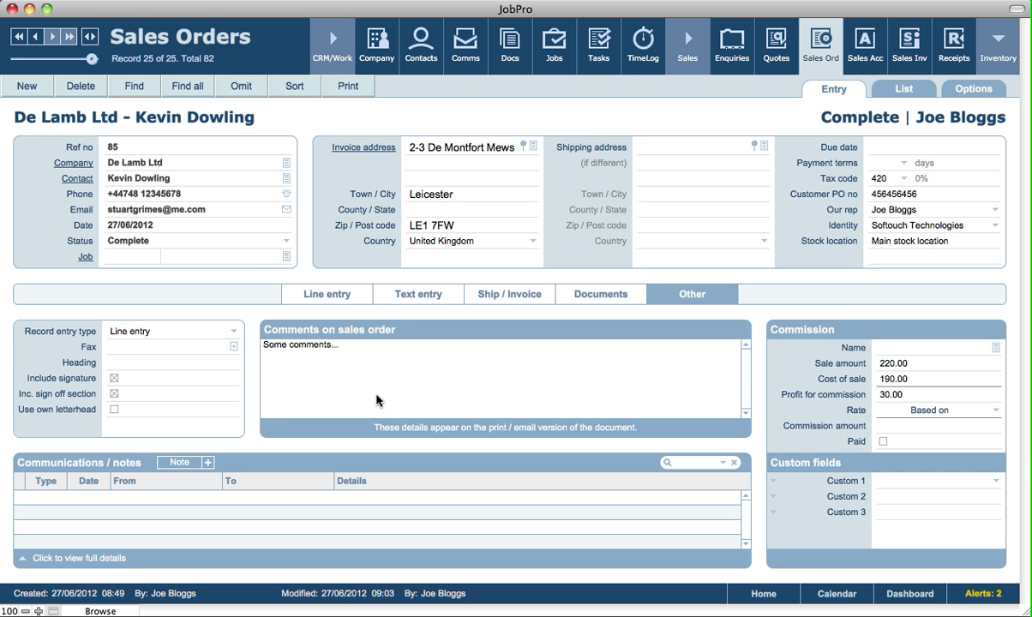
left_click(346, 89)
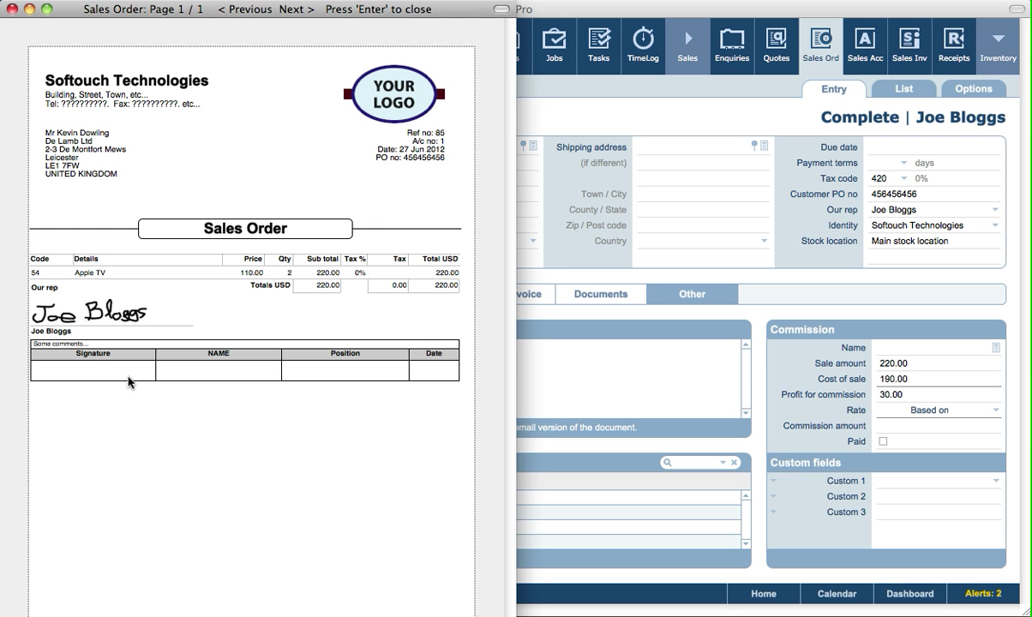
key("Return")
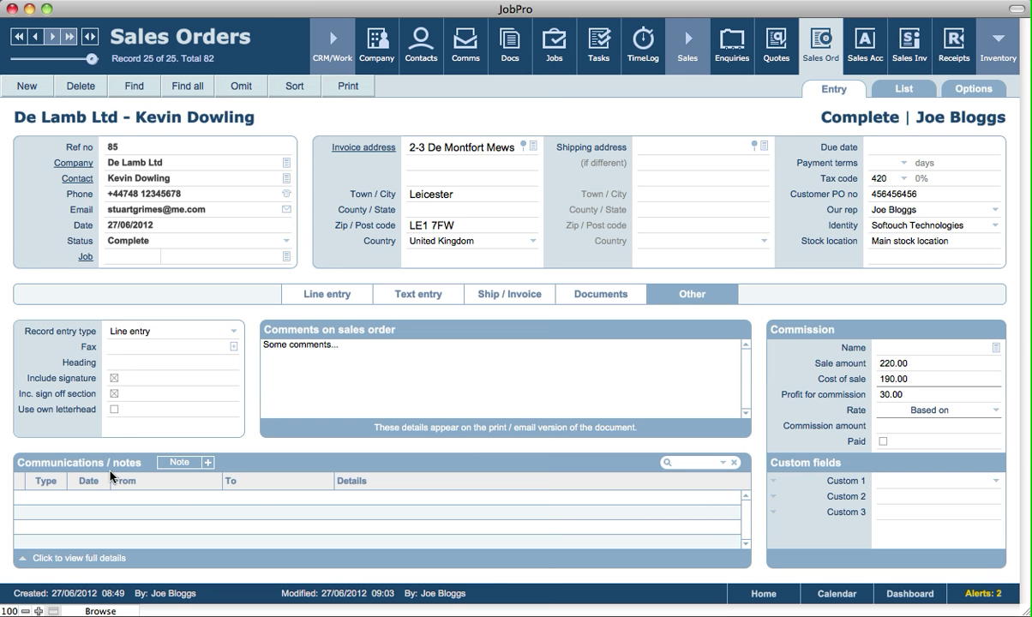
Check the types of communication or note that can be added to the sales order.
left_click(193, 468)
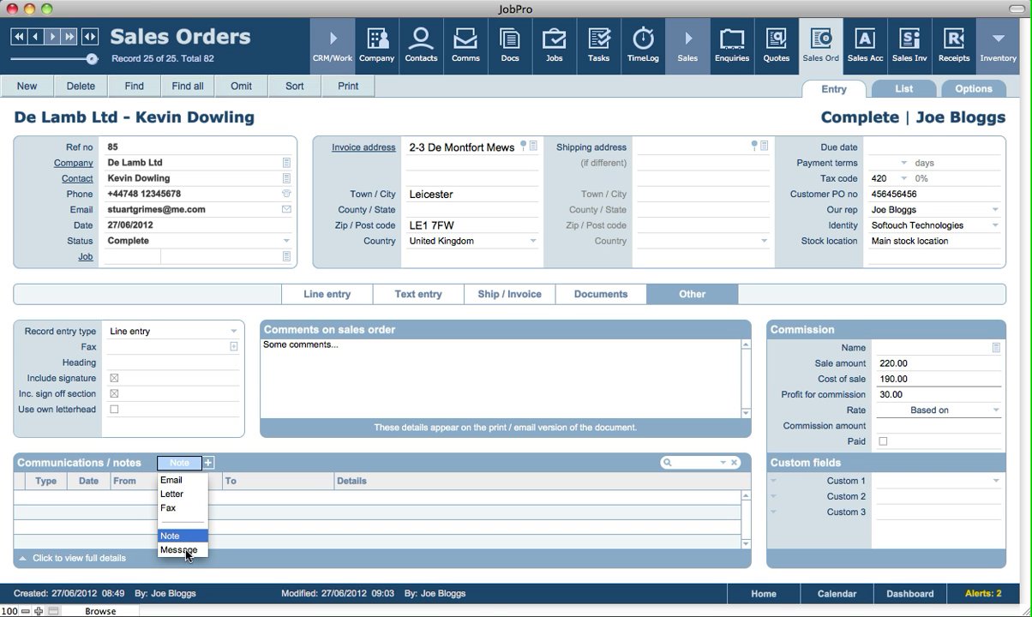
left_click(229, 294)
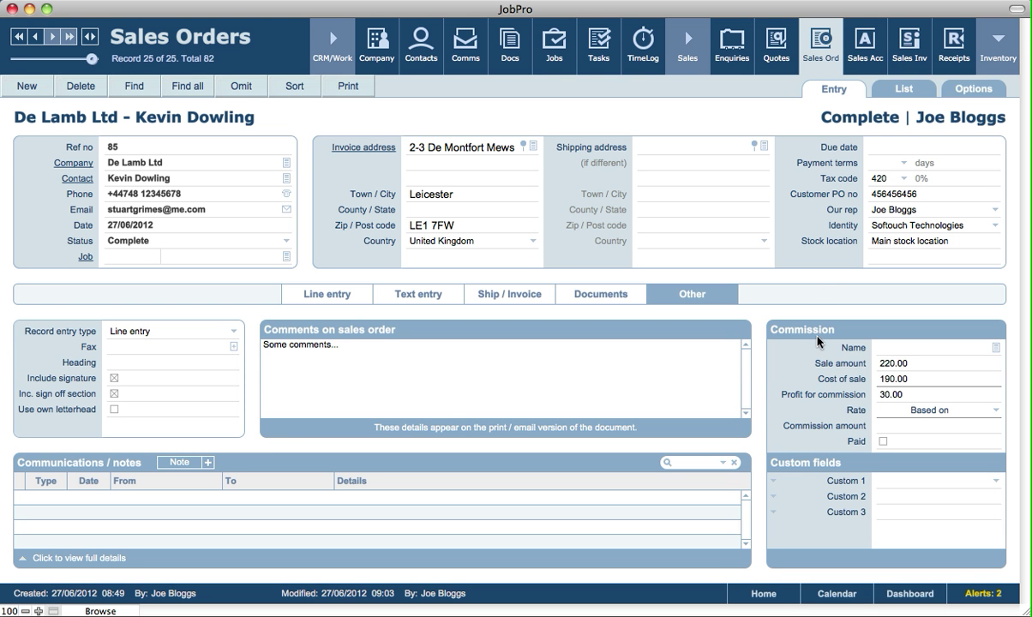
Set the commission's cost of sale to 190 and check the choices for what the commission rate is based on.
left_click(895, 379)
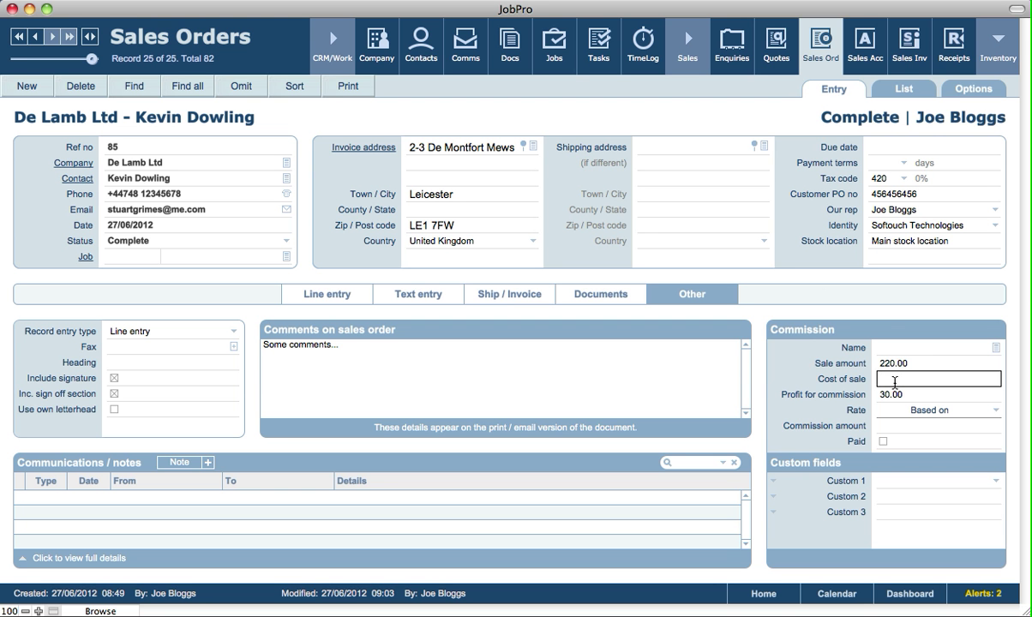
type("190")
key("Return")
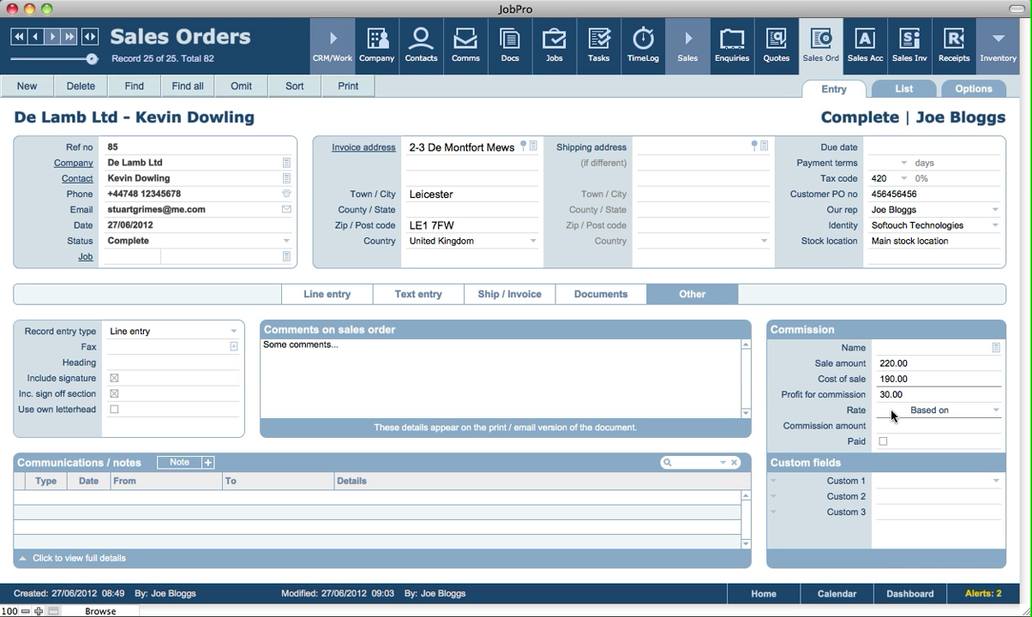
left_click(970, 412)
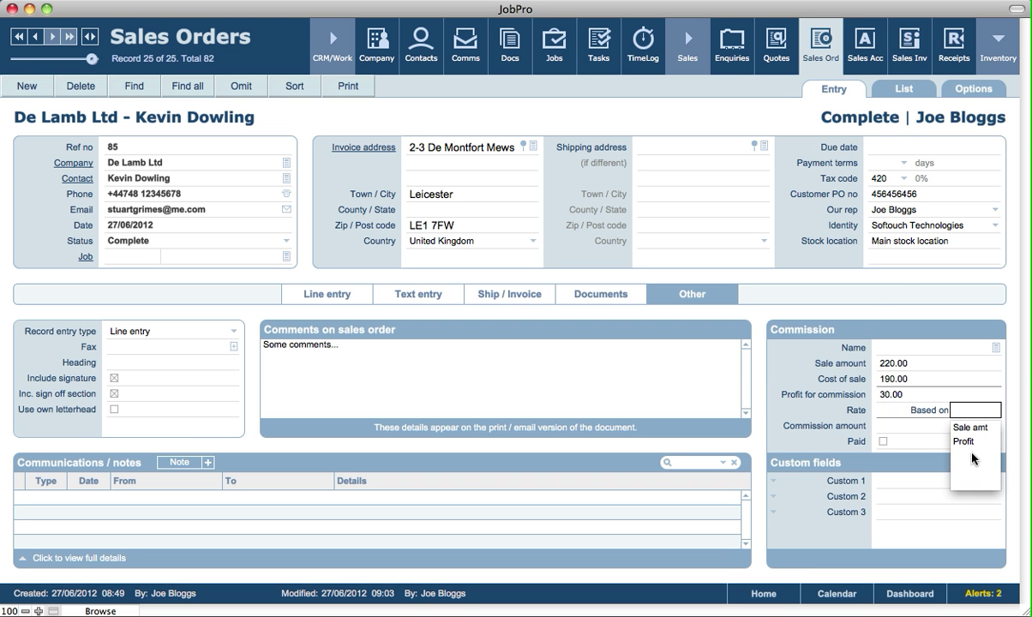
left_click(823, 287)
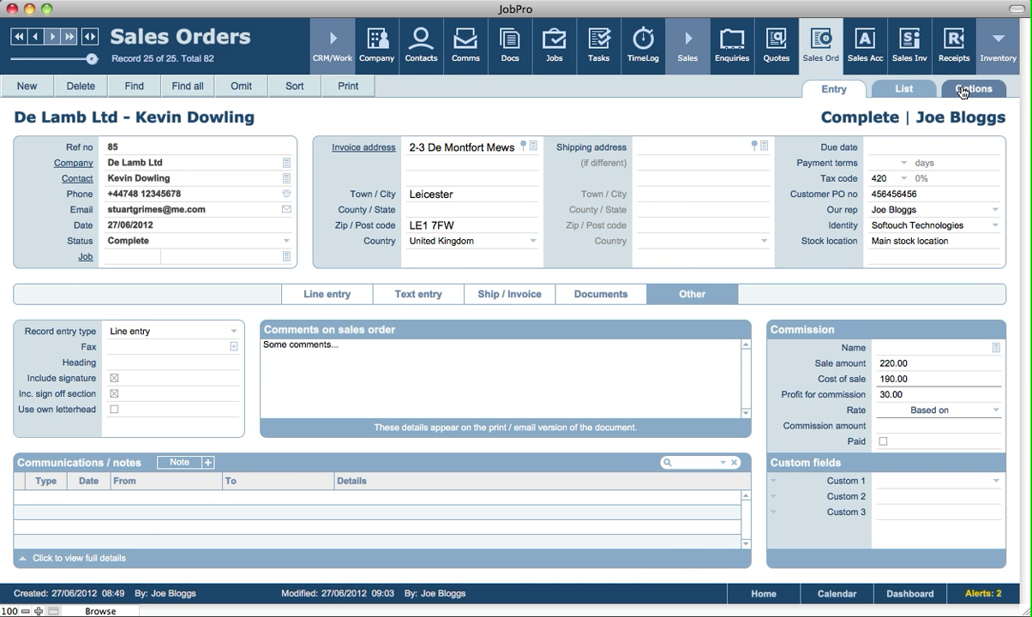
Review the reports among the sales order options, including the commission reports, and return to the order entry.
left_click(963, 91)
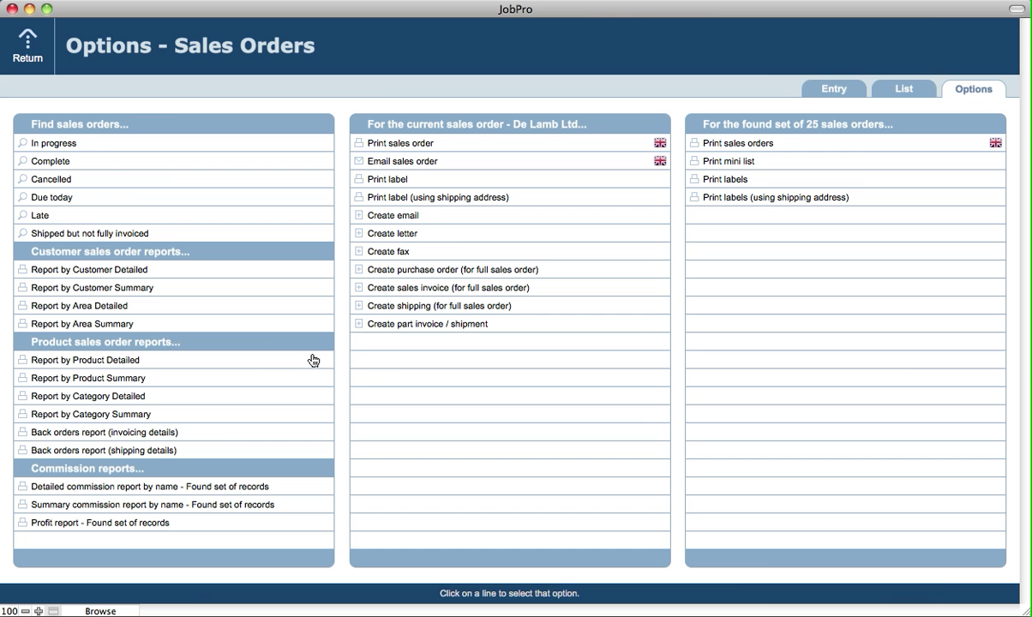
left_click(829, 101)
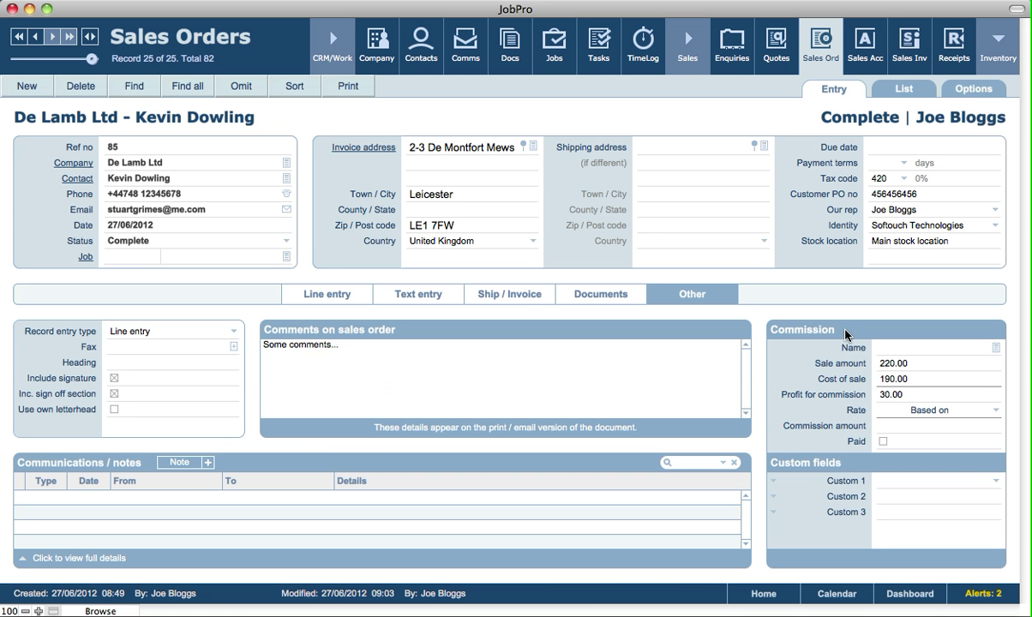
Look over the three custom fields of the sales order, leaving them empty.
left_click(828, 484)
left_click(825, 546)
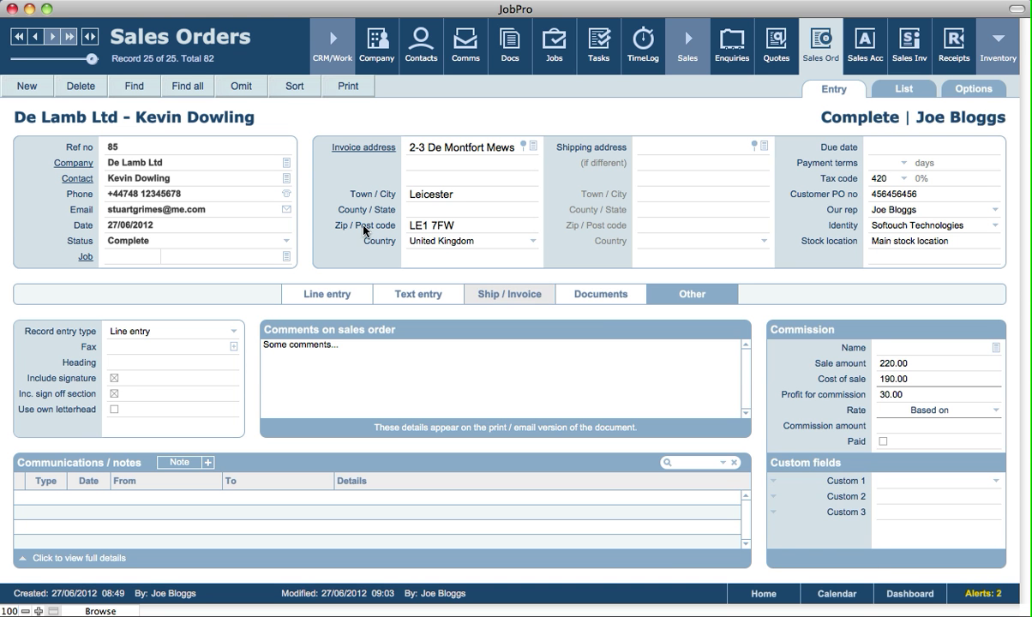
key("Tab")
left_click(943, 497)
left_click(940, 513)
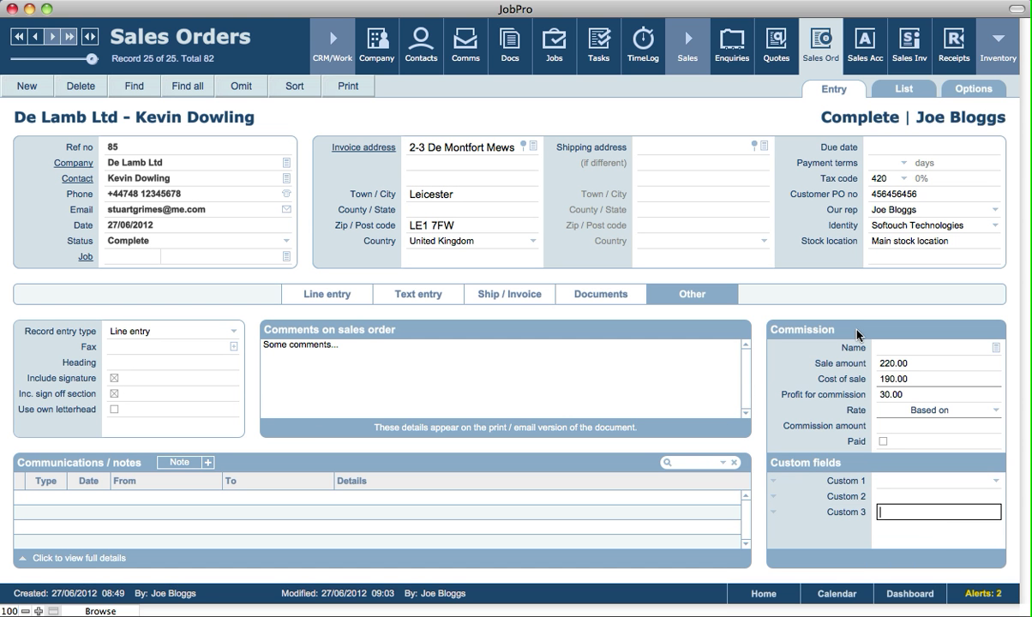
left_click(824, 293)
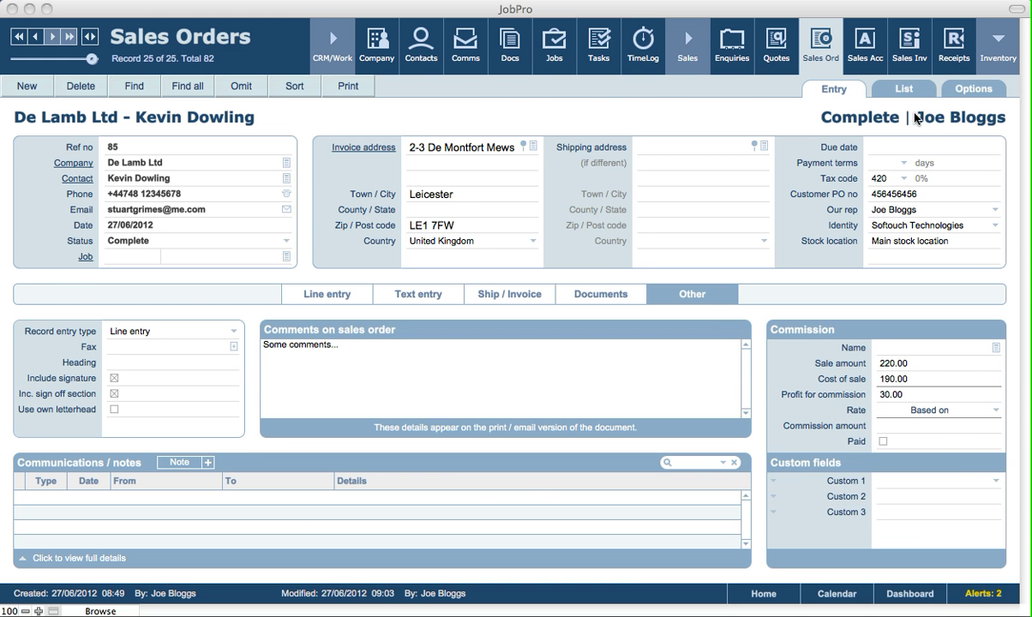
Show the sales orders as a list and sort them by contact.
left_click(905, 90)
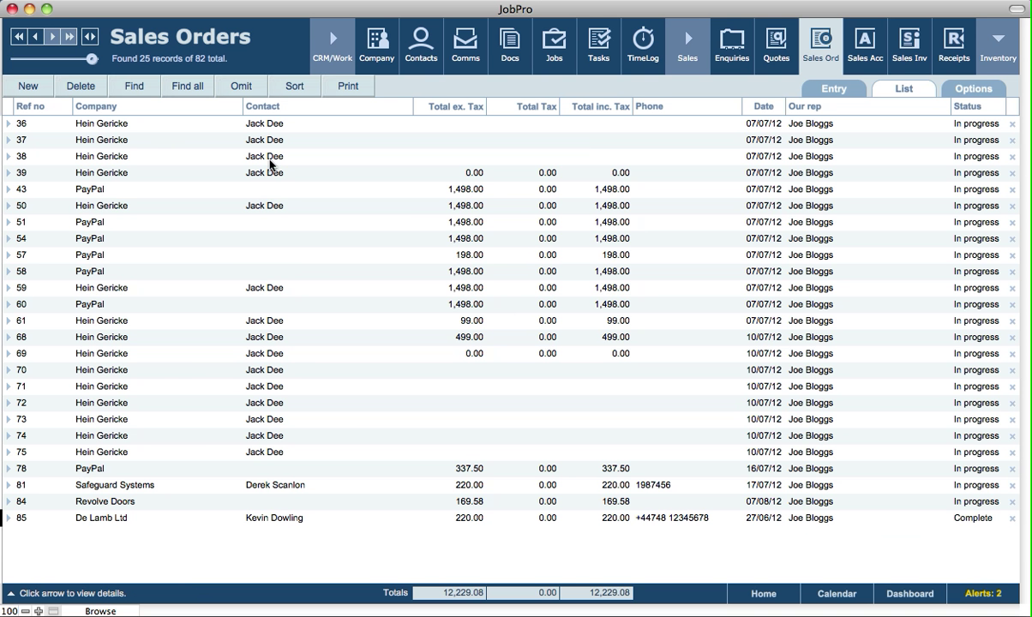
left_click(301, 114)
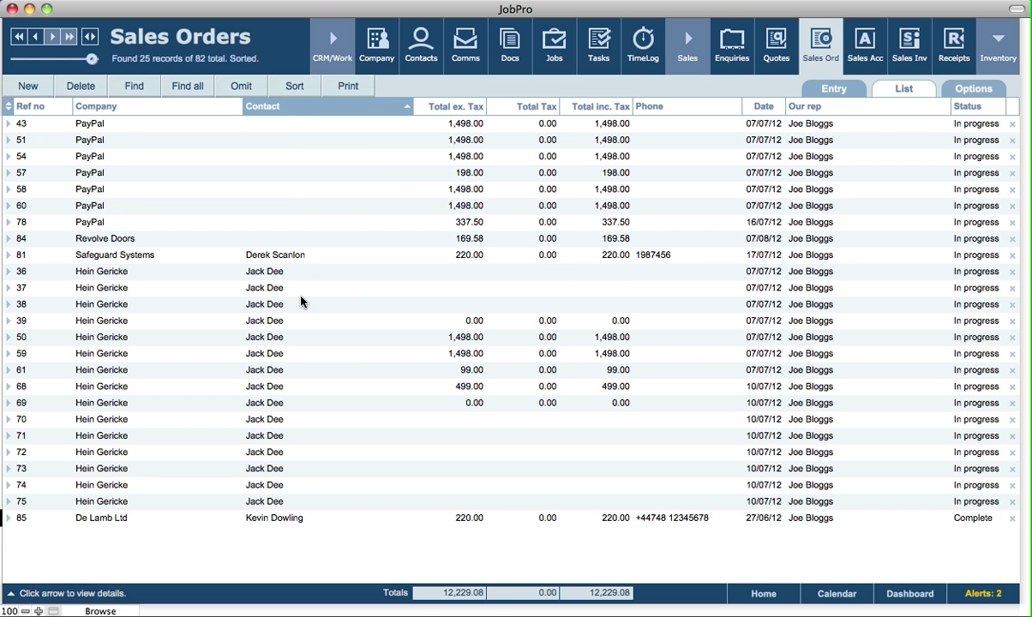
Preview the printed listing of the sales orders without a heading, and close the preview.
left_click(348, 86)
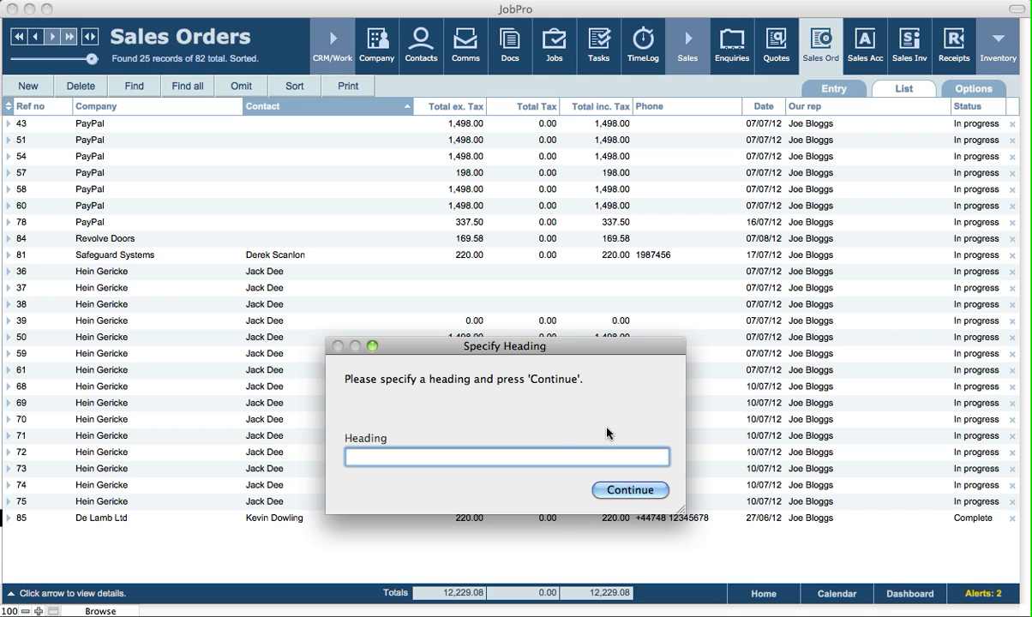
left_click(619, 490)
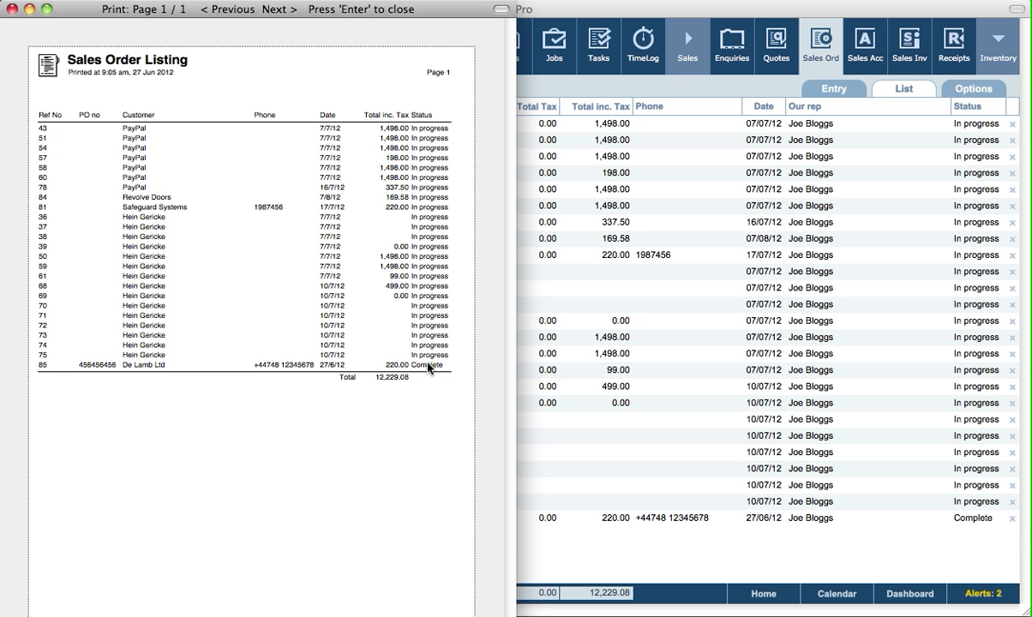
key("Return")
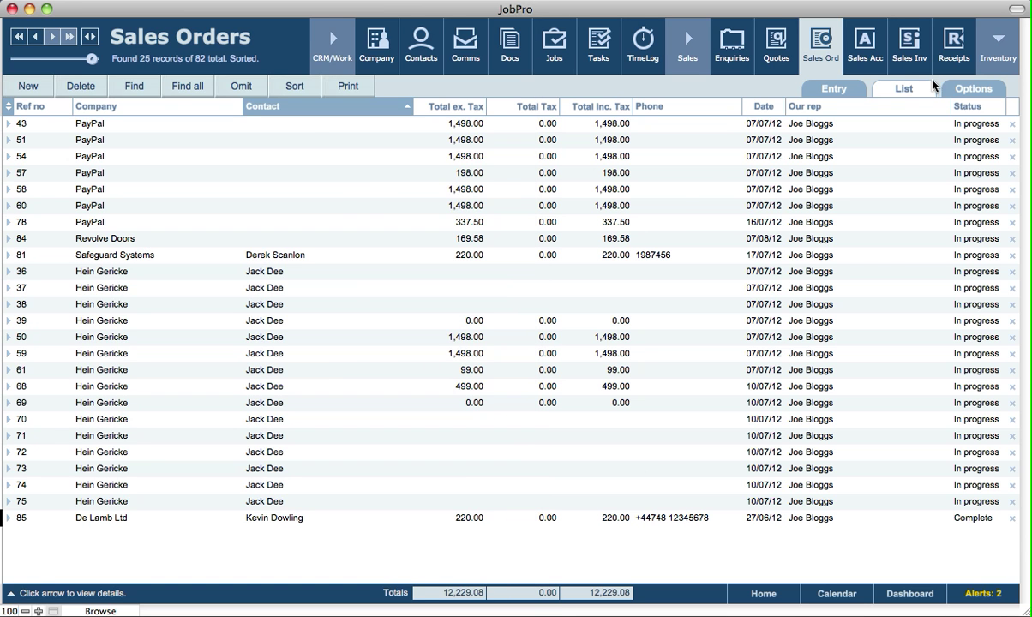
Review the sales order options for finding, reporting on, printing and creating documents from orders.
left_click(963, 91)
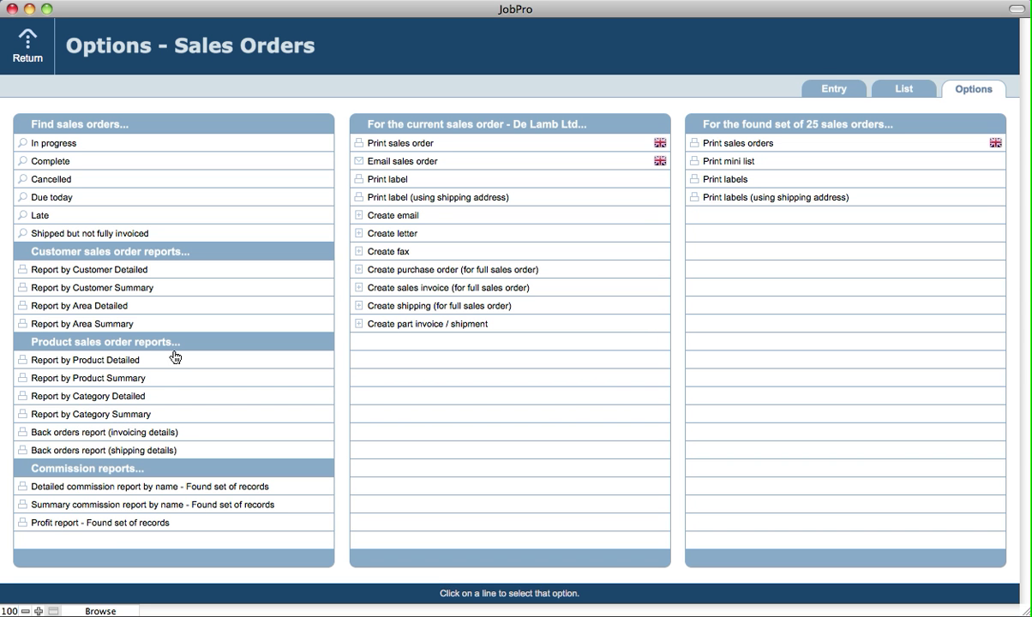
Preview the back orders report with invoicing details without a heading, look through both pages, and close it.
left_click(146, 434)
left_click(611, 490)
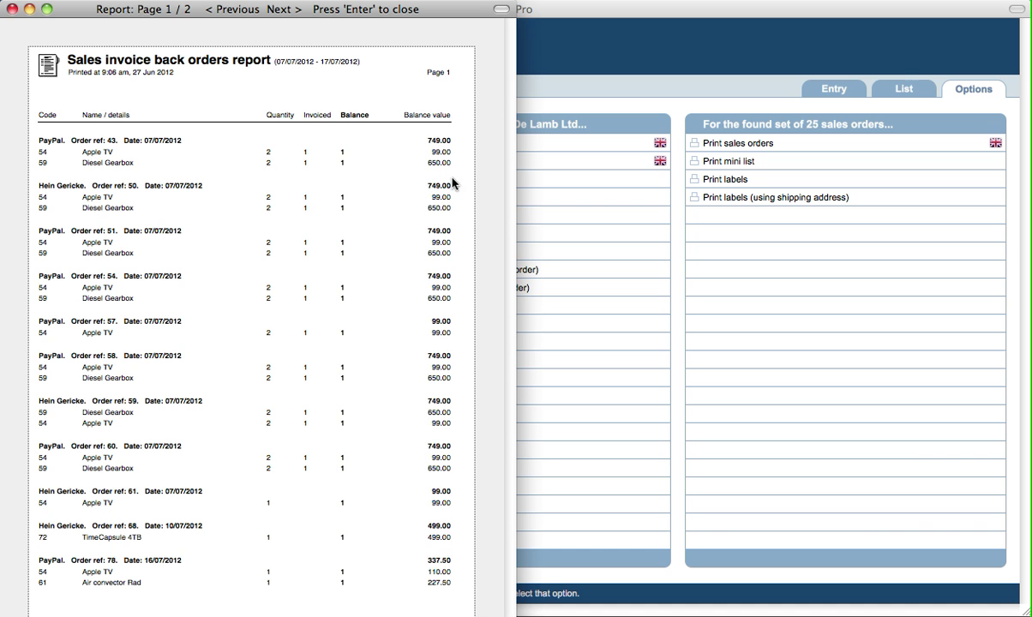
key("Right")
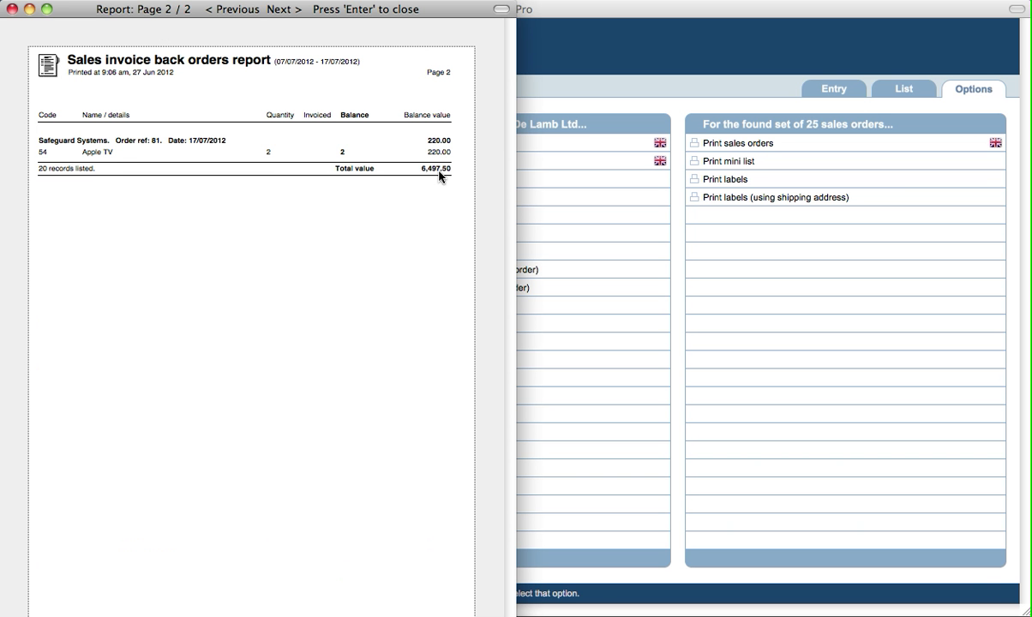
key("Left")
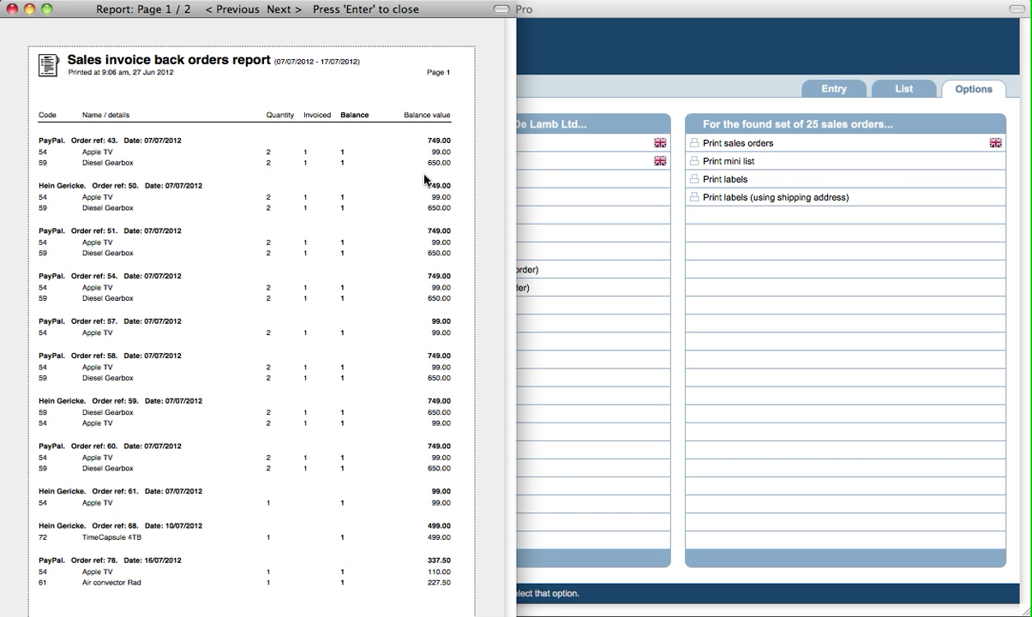
key("Return")
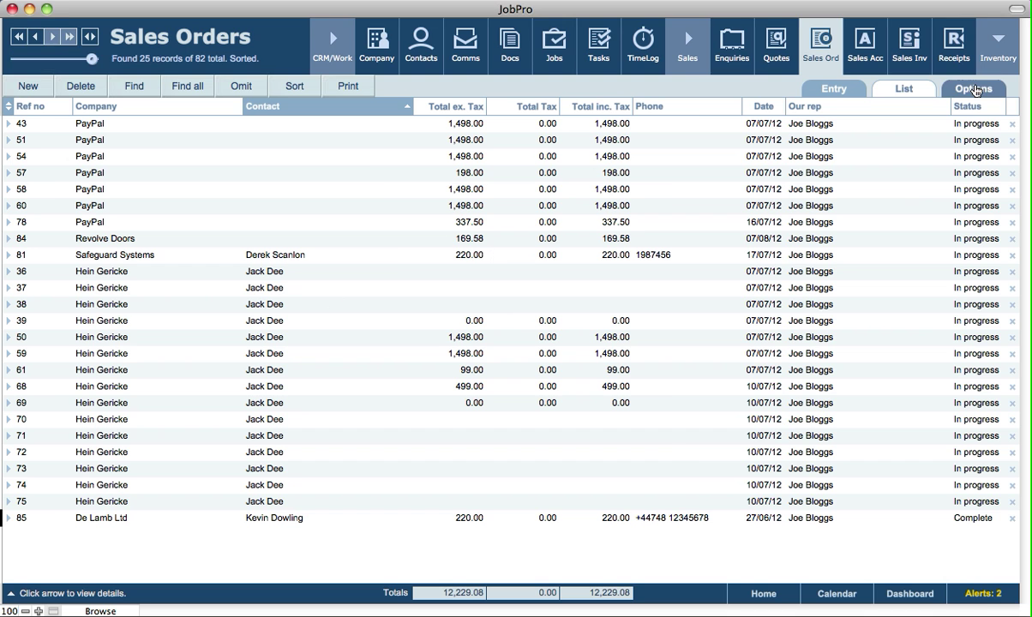
Preview the back orders report with shipping details without a heading, check its second page, and return to the sales order options.
left_click(966, 95)
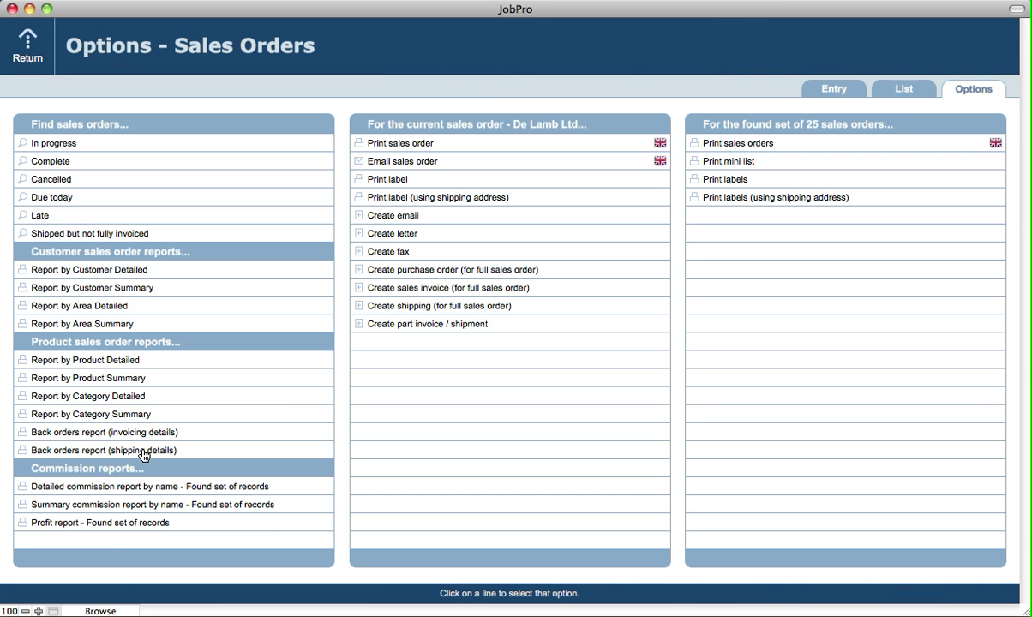
left_click(144, 452)
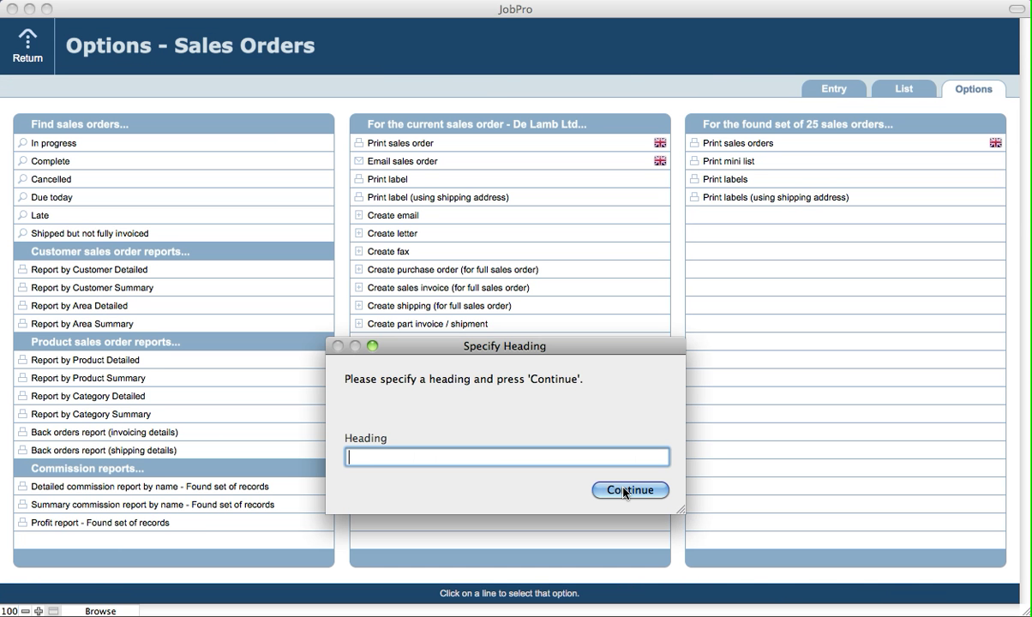
left_click(625, 490)
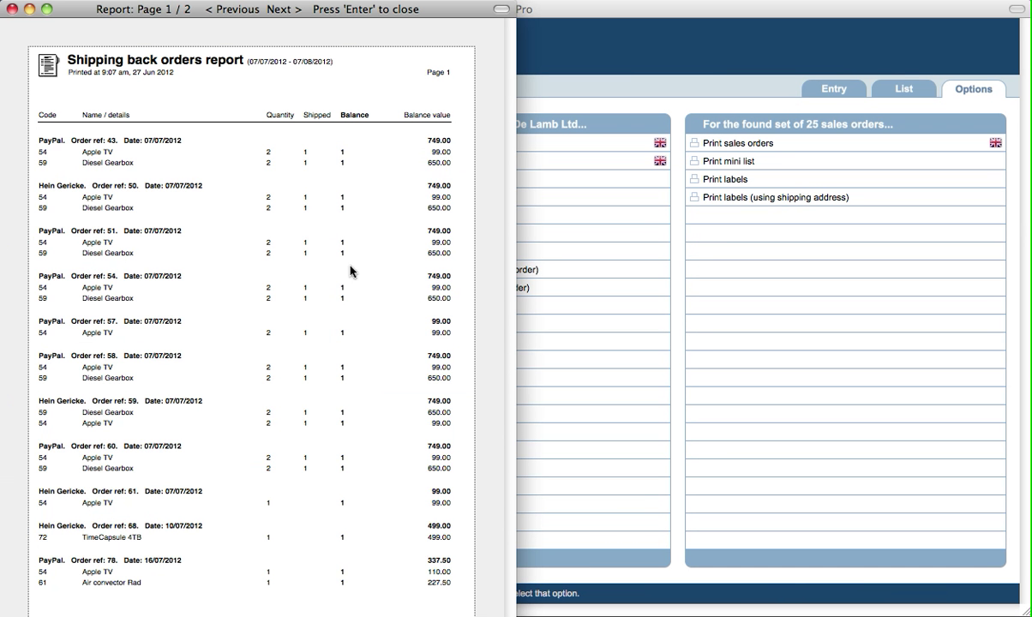
key("Right")
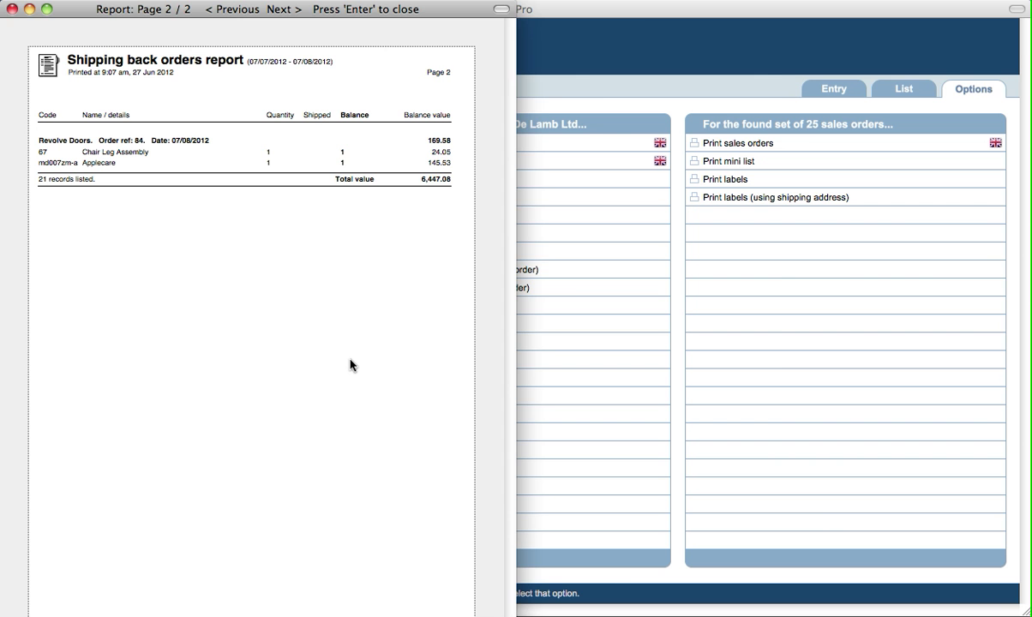
key("Return")
left_click(984, 90)
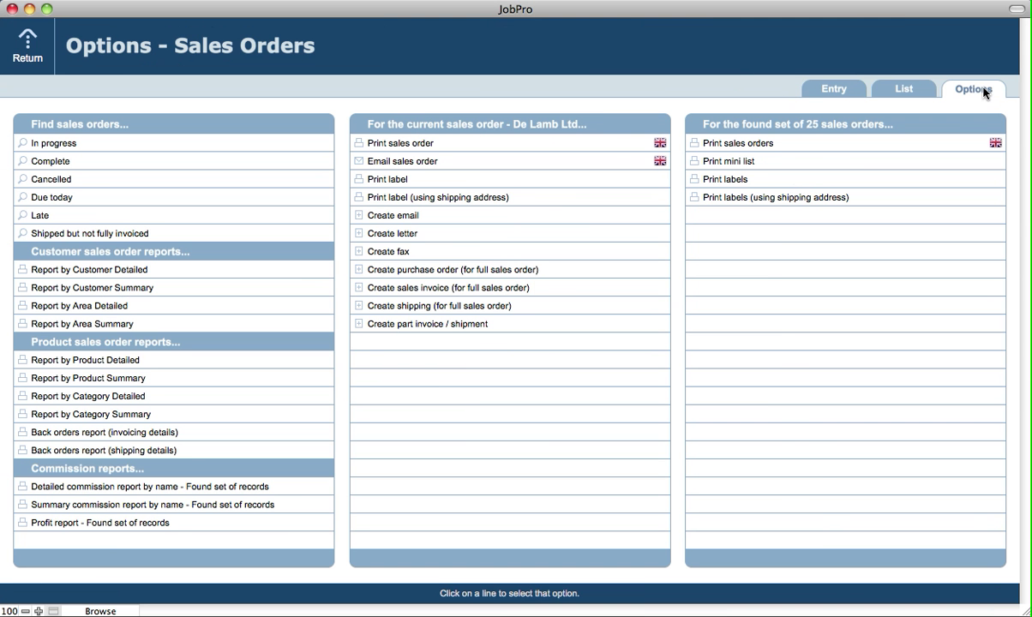
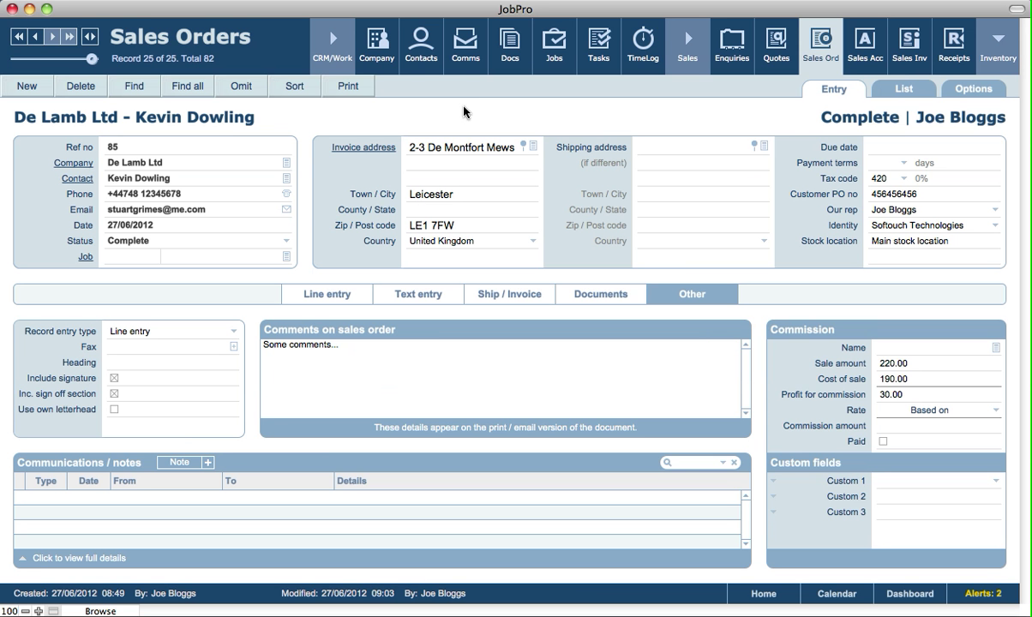
View the sales orders linked to the Hein Gericke customer record, and those linked to the De Lamb Ltd contact.
left_click(376, 52)
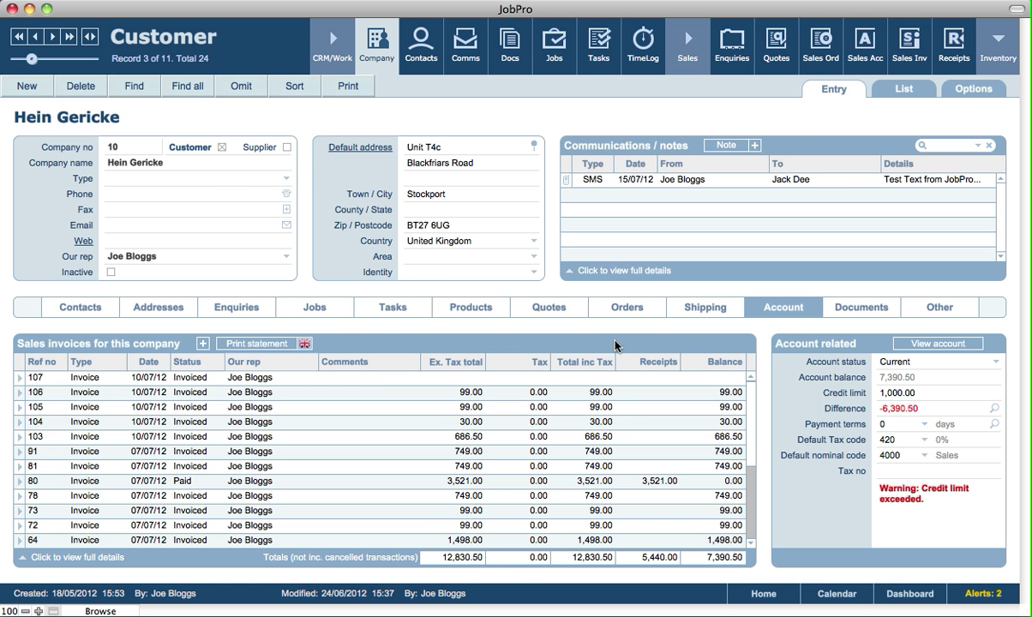
left_click(634, 313)
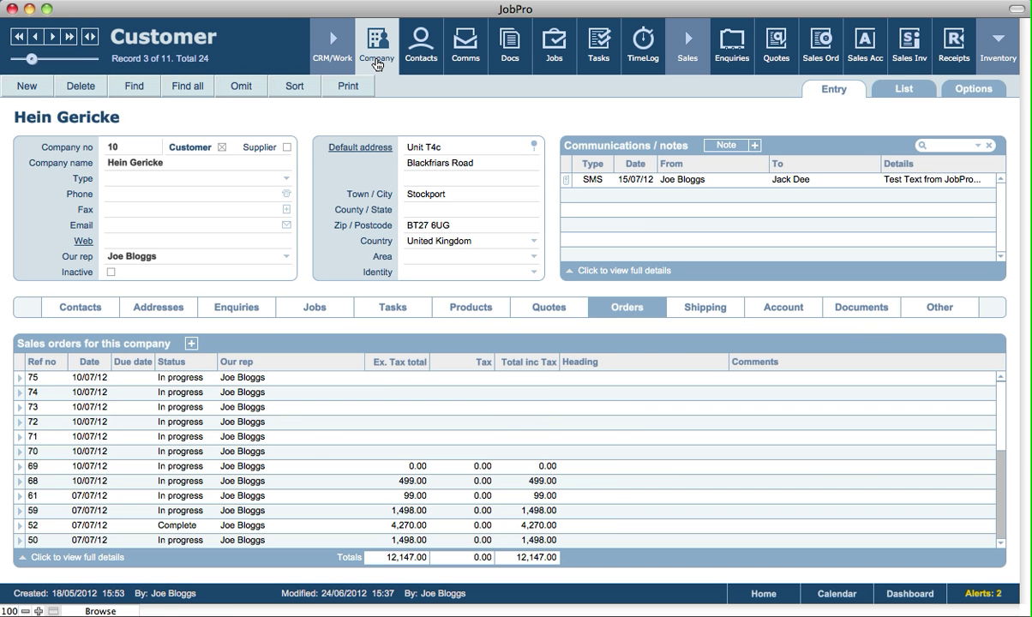
left_click(419, 61)
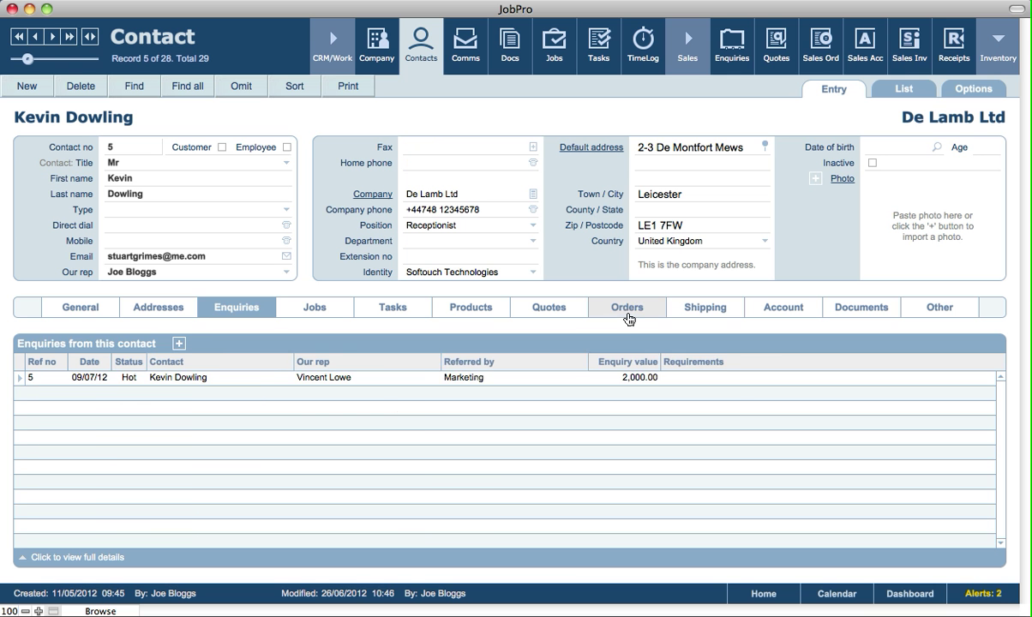
left_click(626, 312)
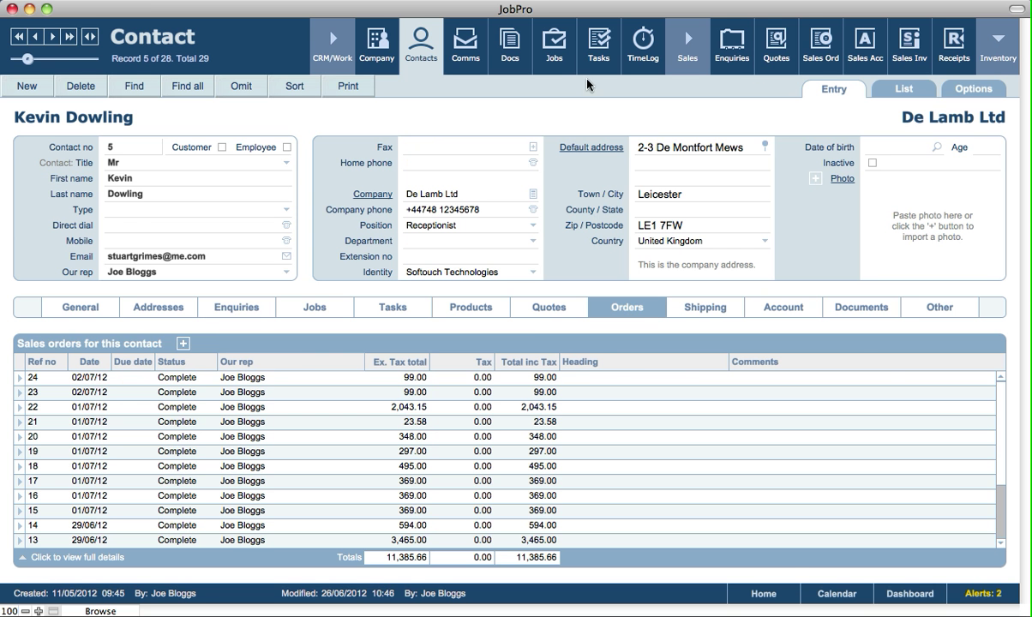
Show the sales orders linked to the current job, and check the most recent job records backwards from the last one.
left_click(556, 53)
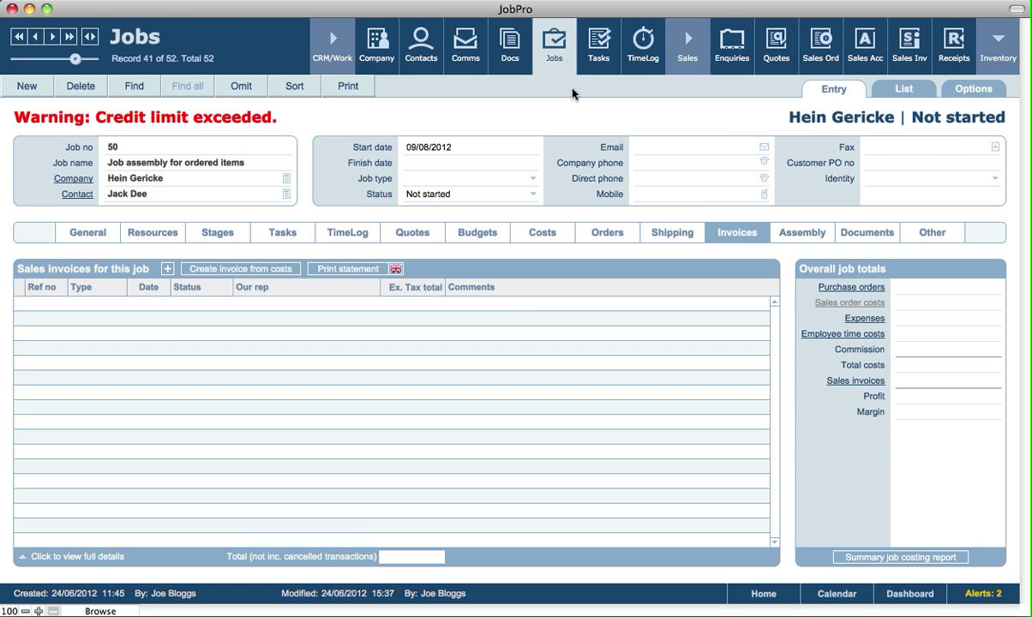
left_click(612, 238)
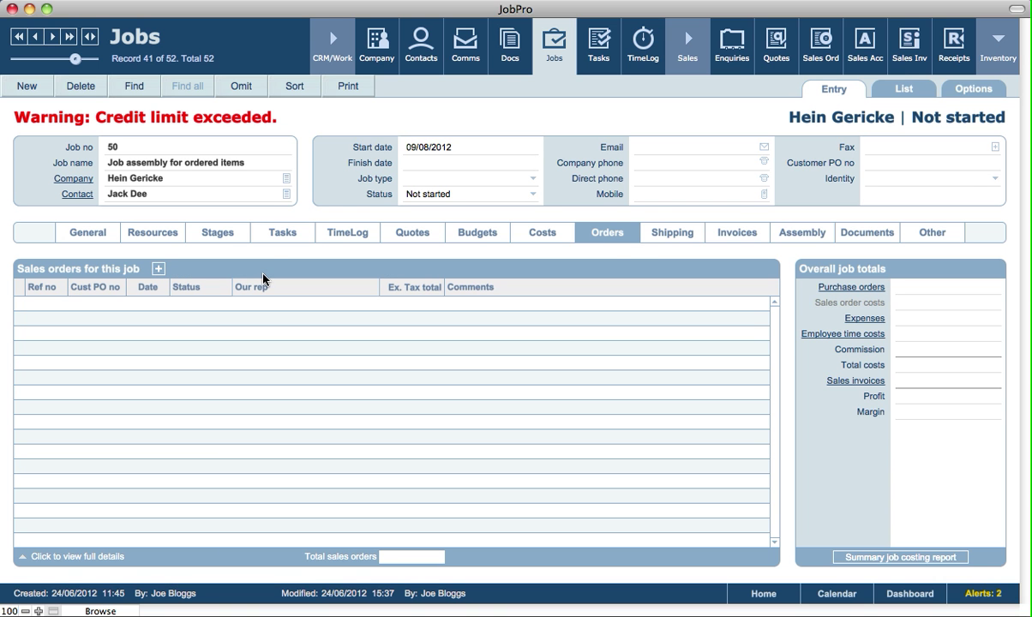
left_click(68, 36)
left_click(38, 39)
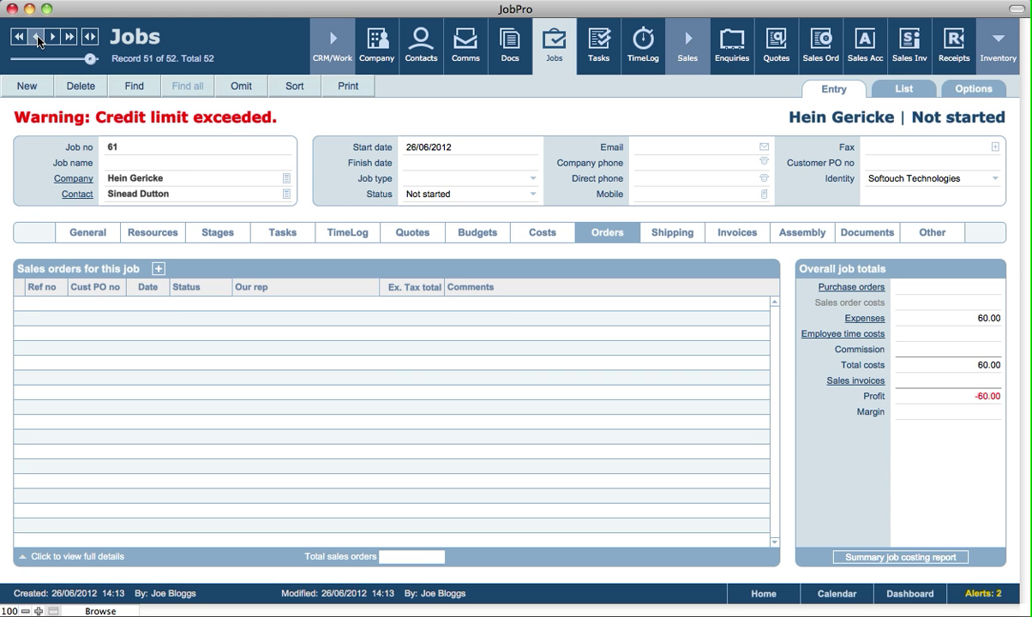
left_click(38, 39)
left_click(38, 39)
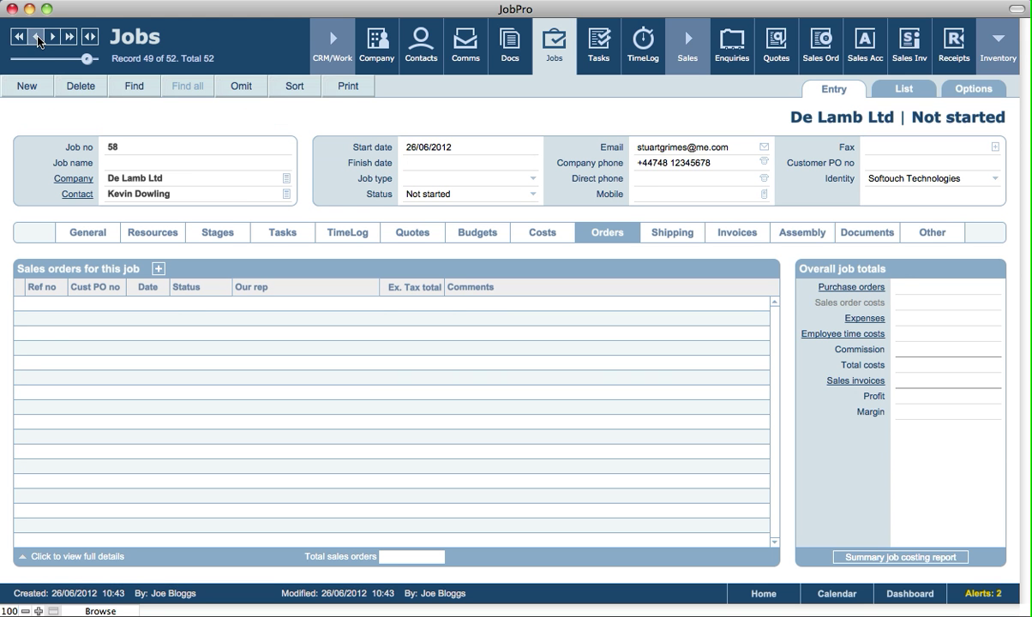
Find the jobs that have a linked sales order with a reference number >0.
key("super+f")
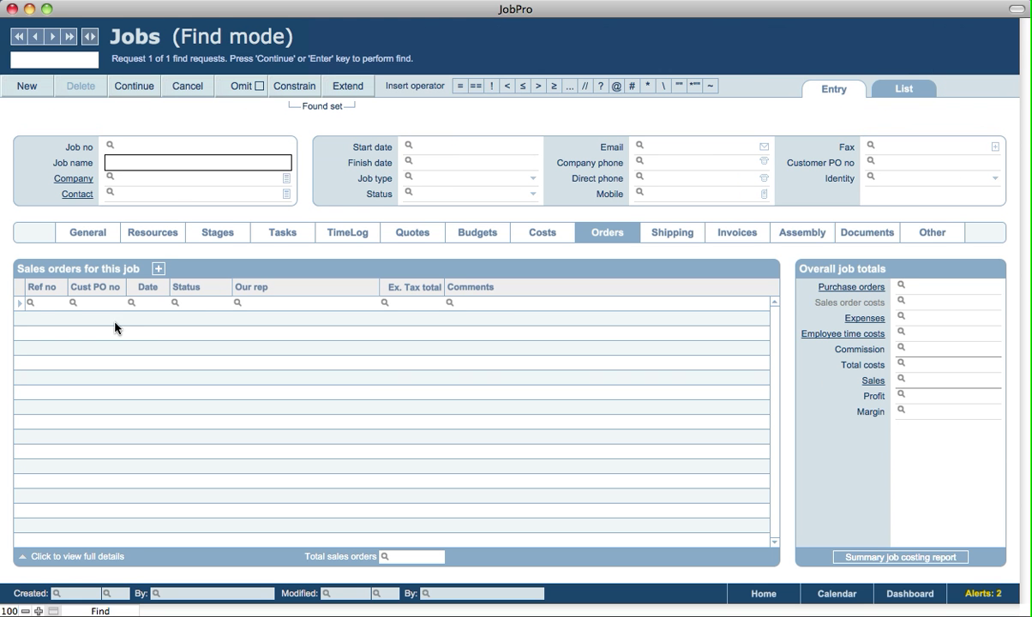
left_click(50, 304)
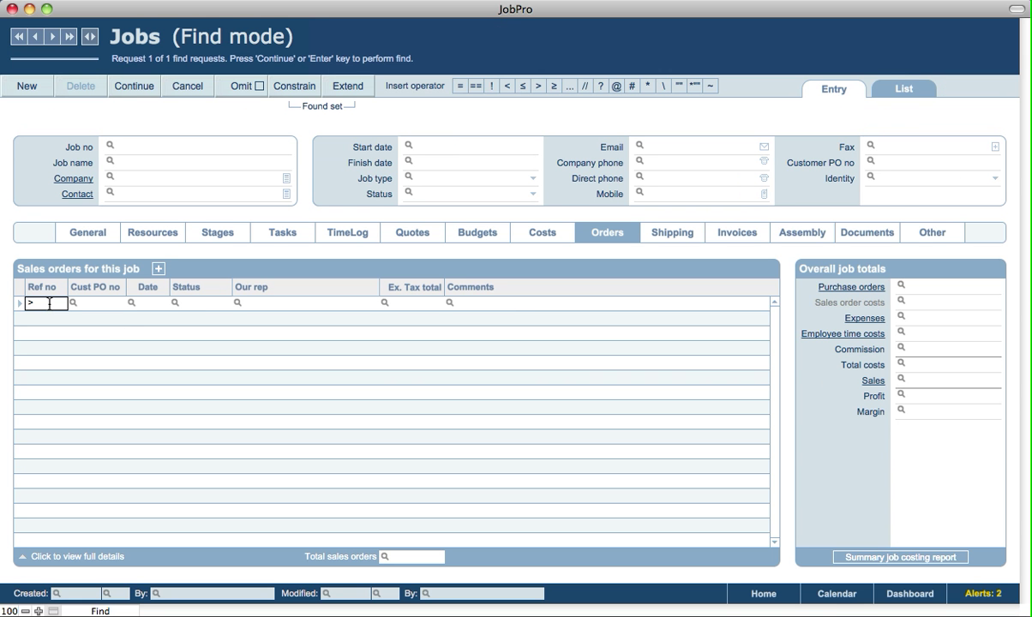
type(">0")
key("Return")
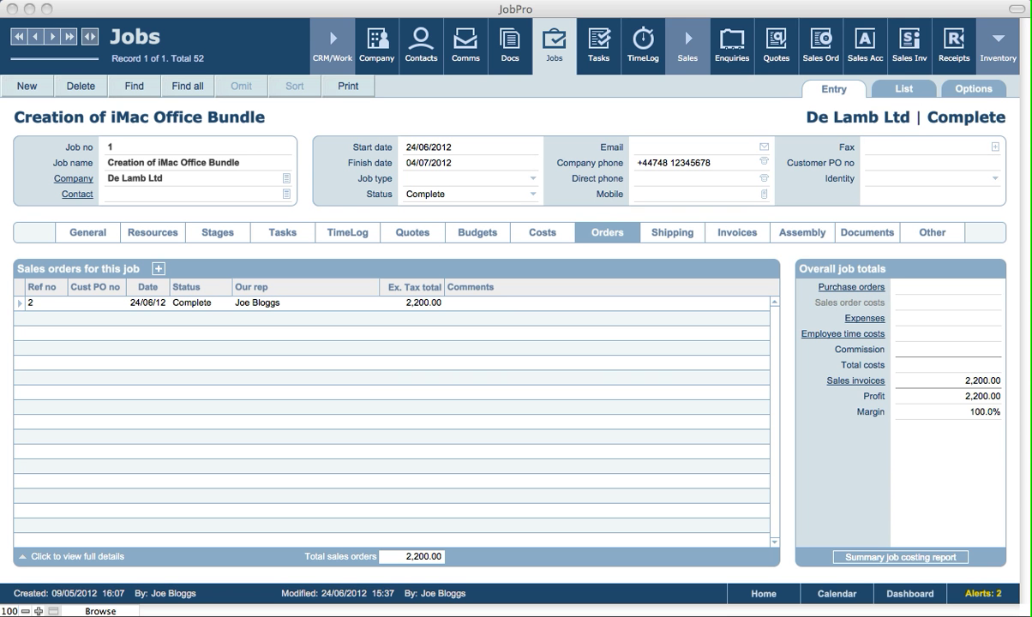
Switch to the product records in the inventory section to view the sales orders for the Applecare item.
left_click(1000, 50)
left_click(774, 47)
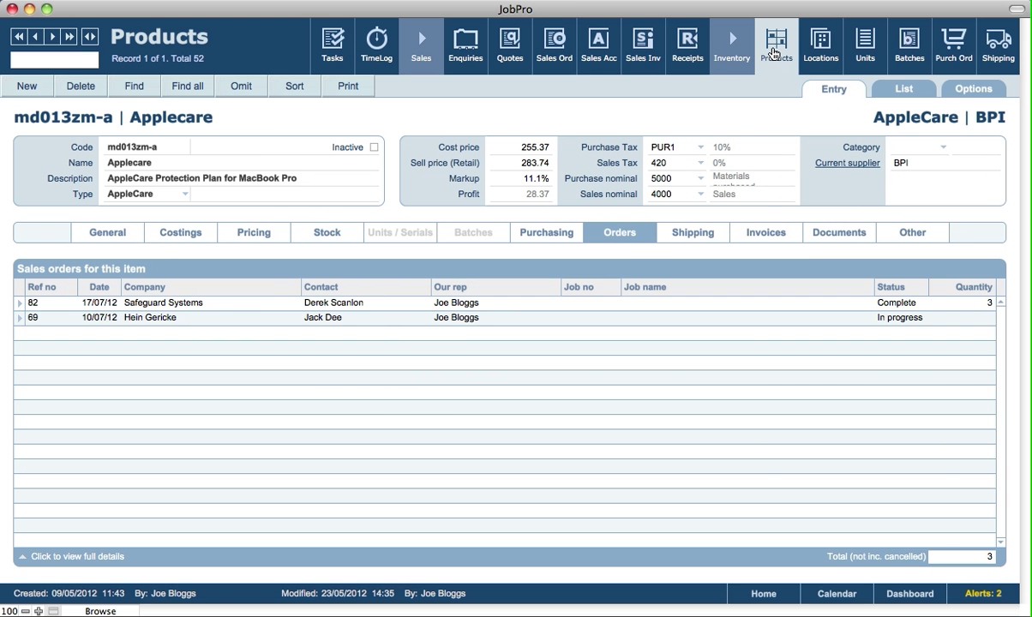